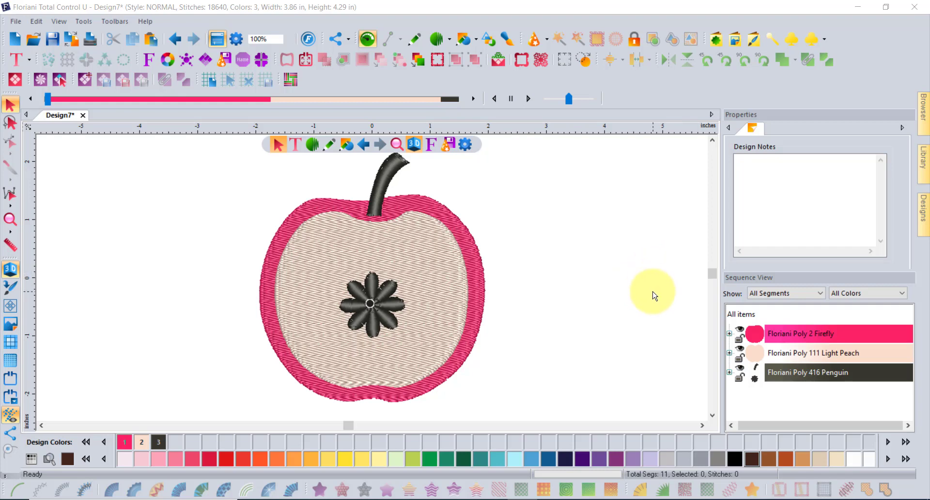
# - Inspect the fill settings of the Floriani Poly 2 Firefly segment in Design7 and clear the selection
pyautogui.click(730, 334)
pyautogui.click(770, 353)
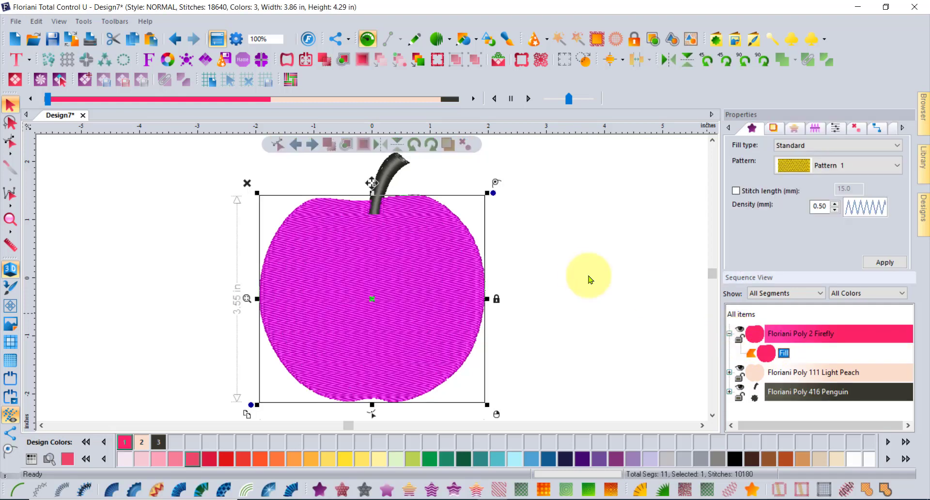
pyautogui.click(565, 266)
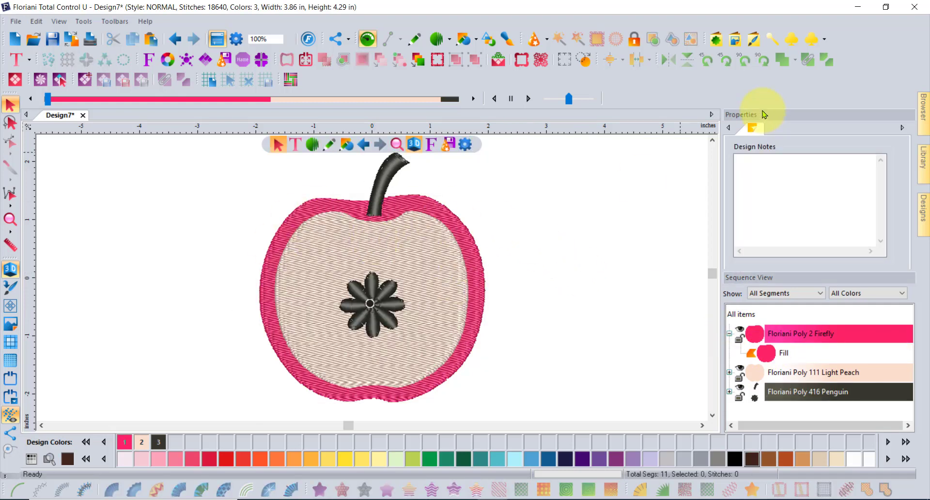
# - Create a new design and insert the halved apple shape SS047 from the Easy Art custom shapes
pyautogui.click(15, 38)
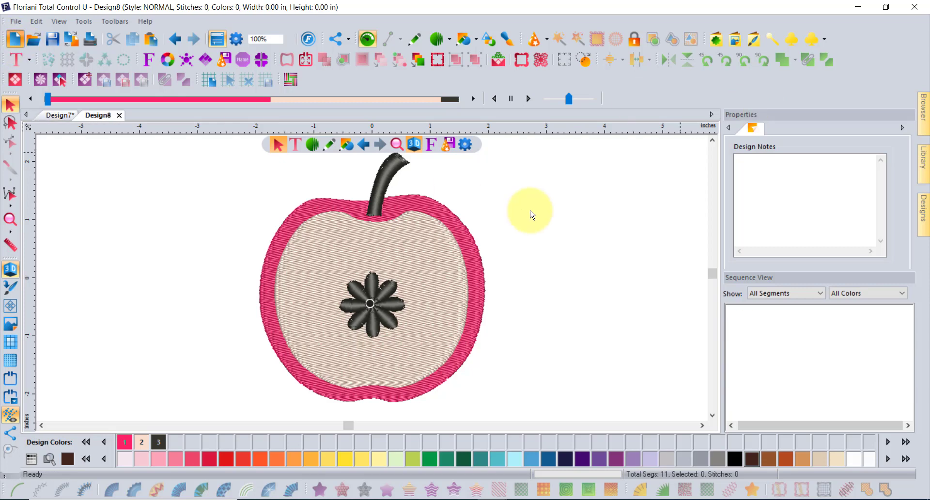
pyautogui.click(717, 41)
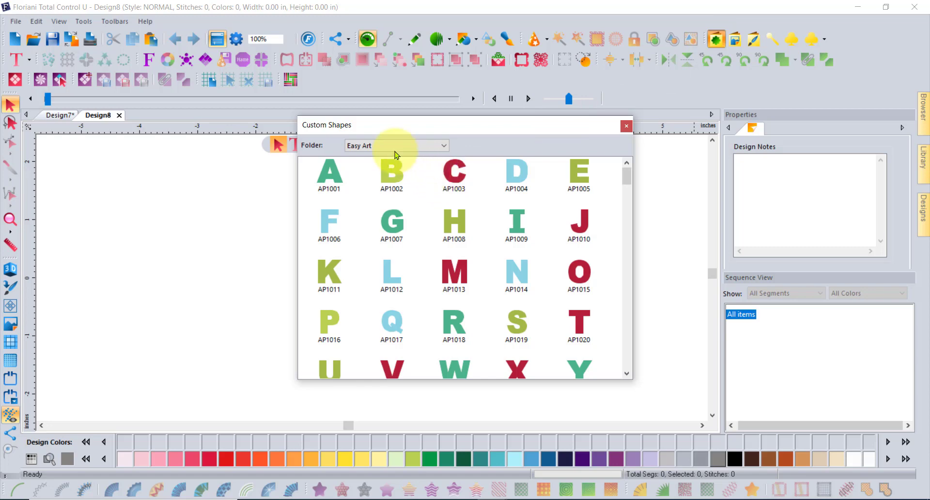
pyautogui.click(393, 151)
pyautogui.click(385, 161)
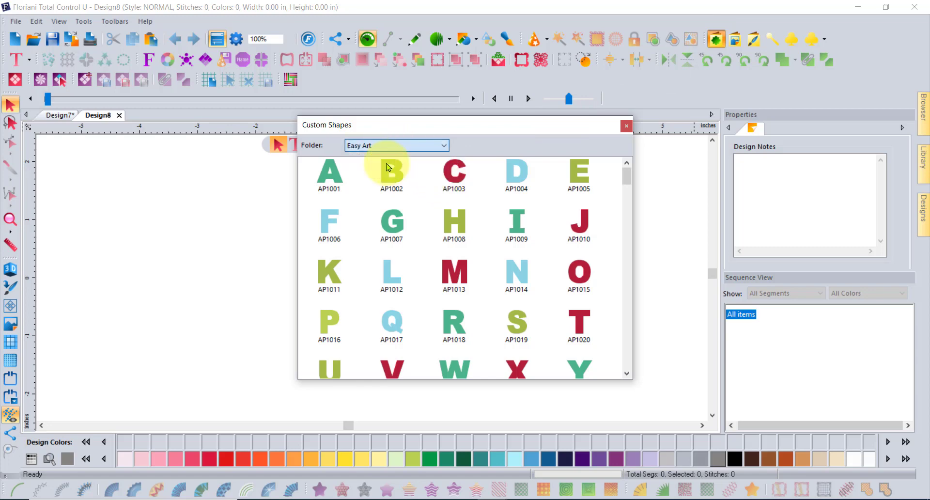
pyautogui.moveTo(626, 169); pyautogui.dragTo(625, 361)
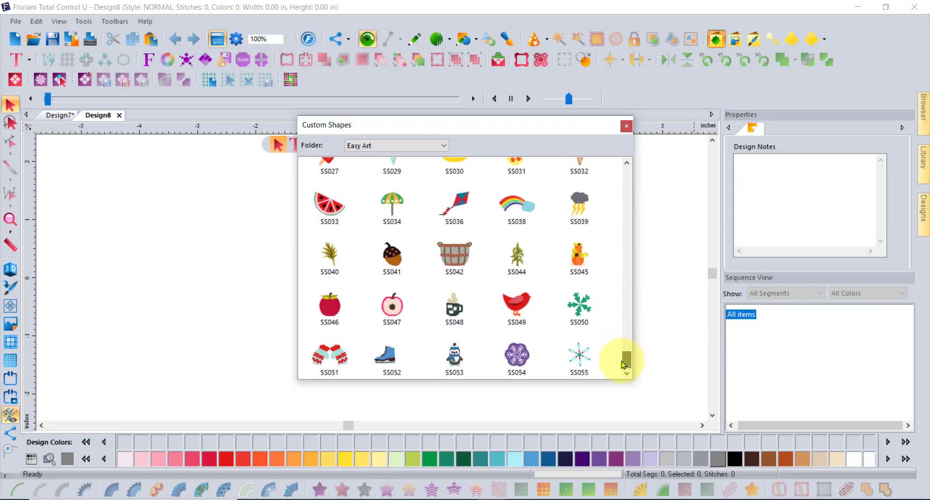
pyautogui.doubleClick(418, 318)
pyautogui.click(405, 311)
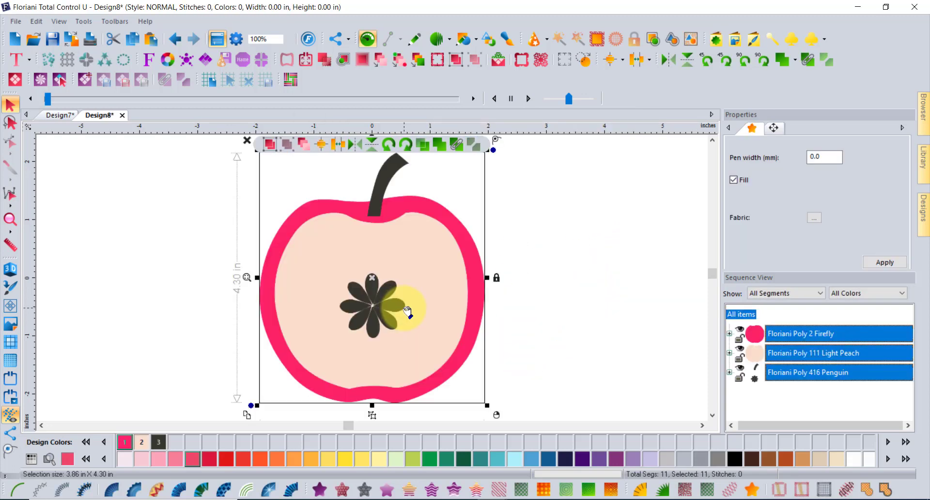
# - Expand the three thread colors in the sequence and look through their artwork segments
pyautogui.click(730, 335)
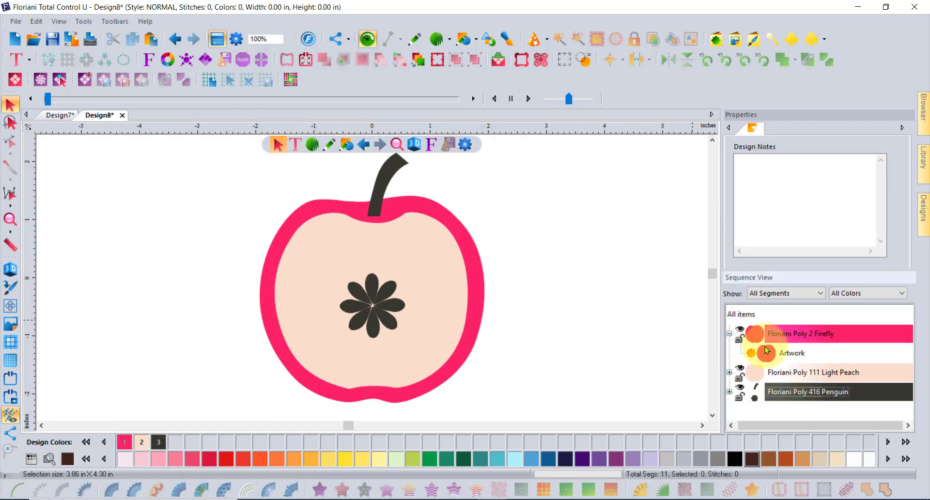
pyautogui.click(729, 372)
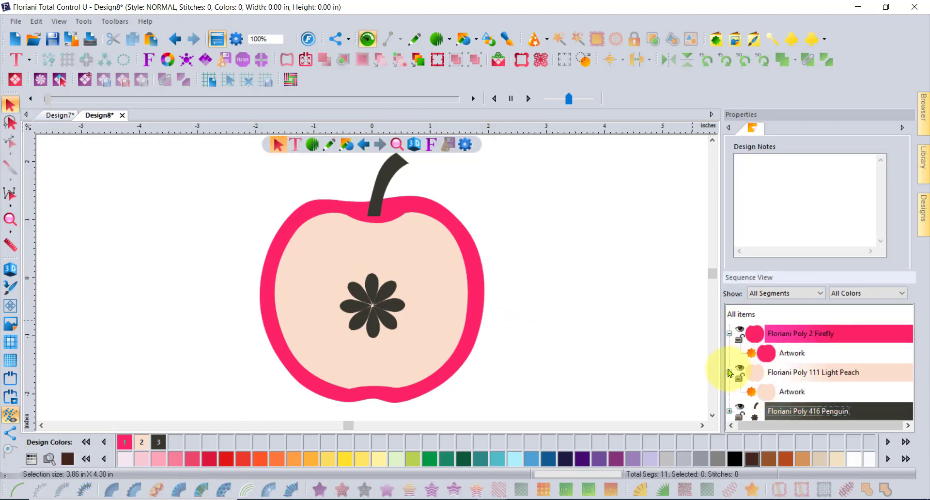
pyautogui.click(729, 411)
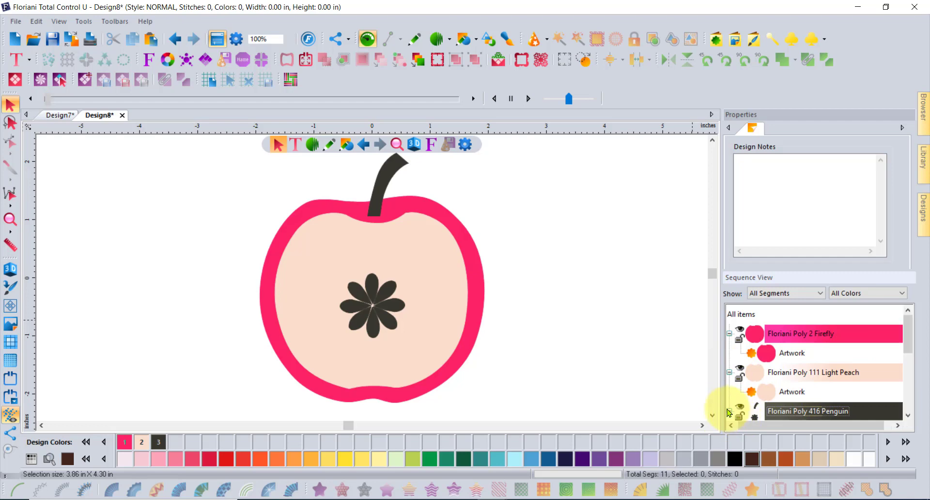
pyautogui.scroll(-5, 816, 394)
pyautogui.scroll(5, 816, 394)
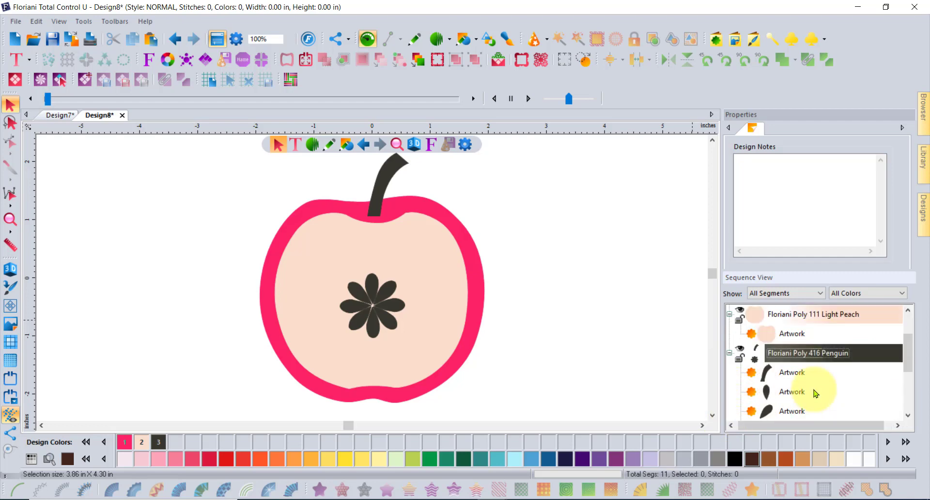
pyautogui.scroll(3, 816, 394)
# - Try appliqué on the Firefly apple artwork, replace it with a Standard fill, and convert the Light Peach artwork to a Standard fill
pyautogui.click(792, 353)
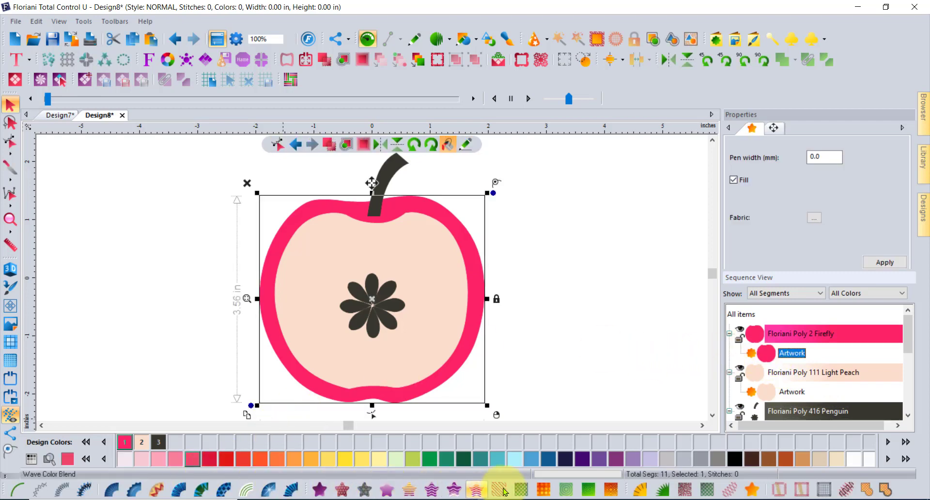
pyautogui.click(663, 492)
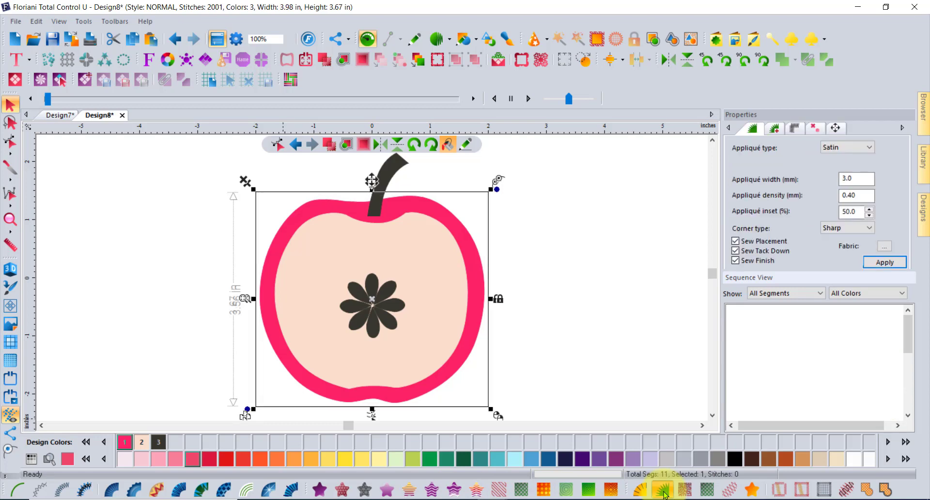
pyautogui.click(316, 492)
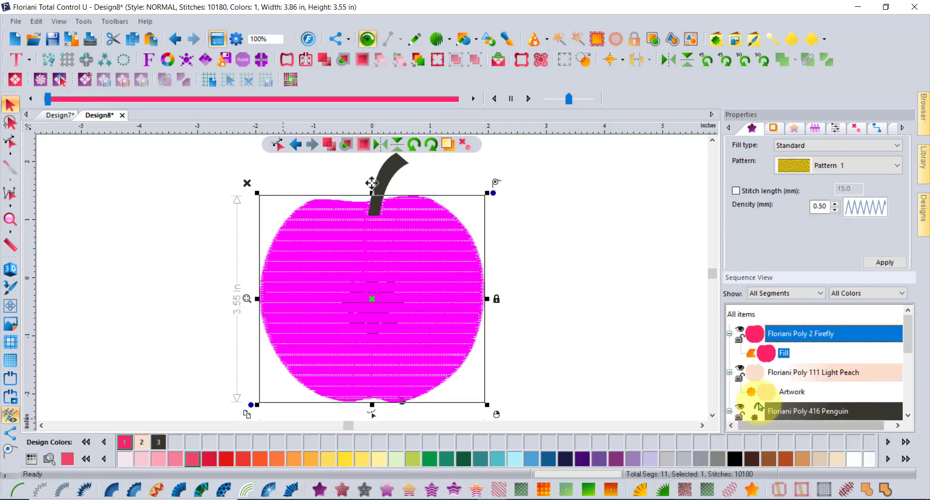
pyautogui.click(765, 393)
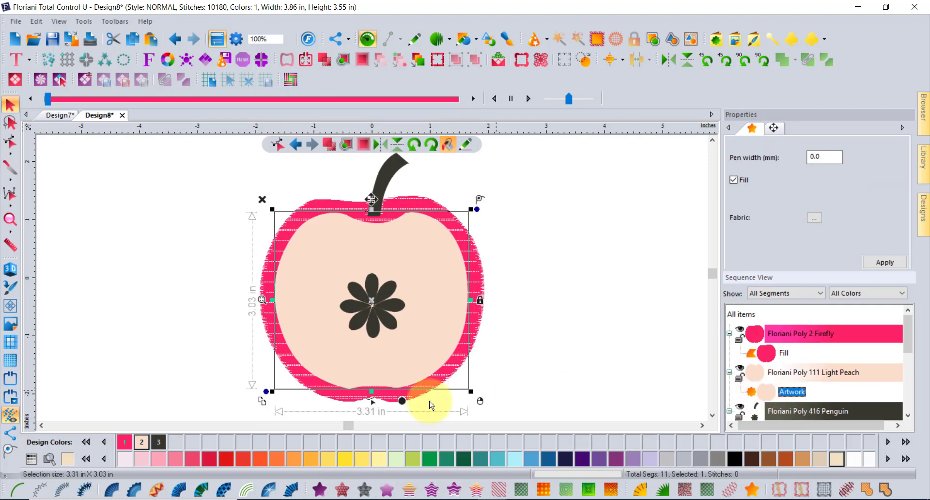
pyautogui.click(316, 492)
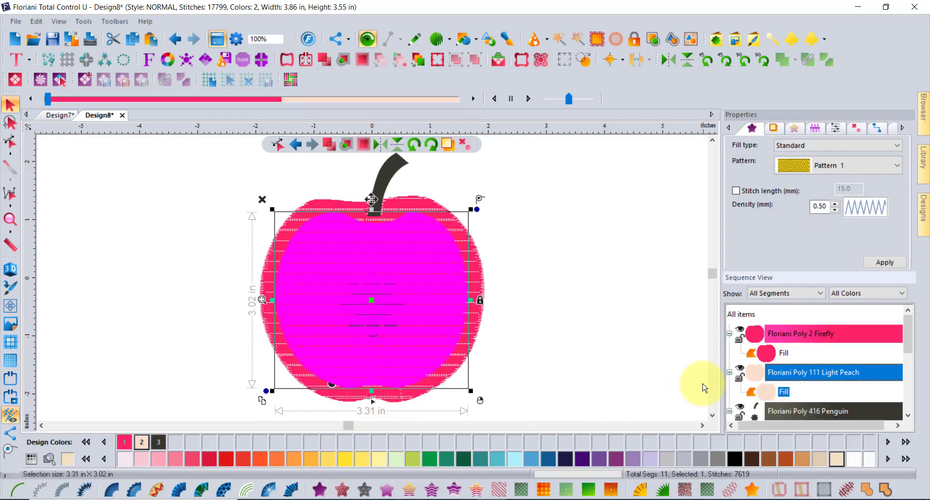
# - Convert all Penguin stem and seed artwork to Auto Satin and optimize the entry and exit points
pyautogui.scroll(-4, 909, 344)
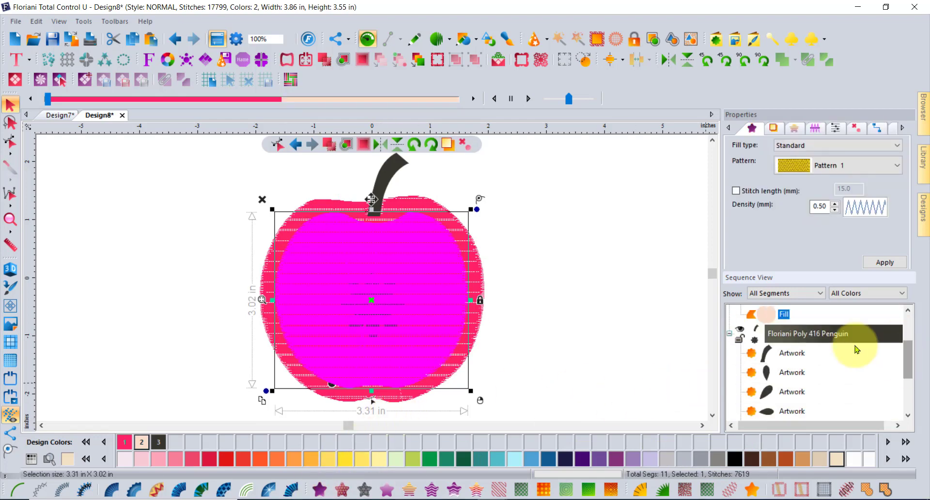
pyautogui.click(804, 335)
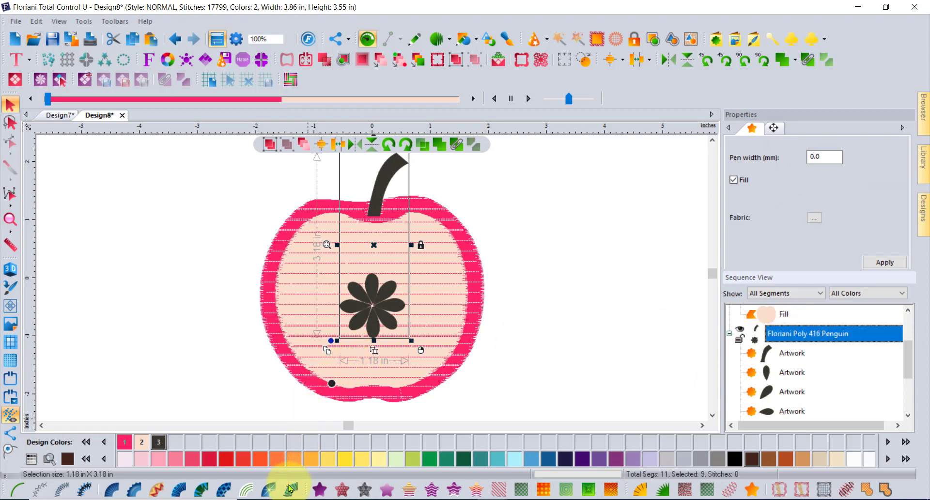
pyautogui.click(290, 490)
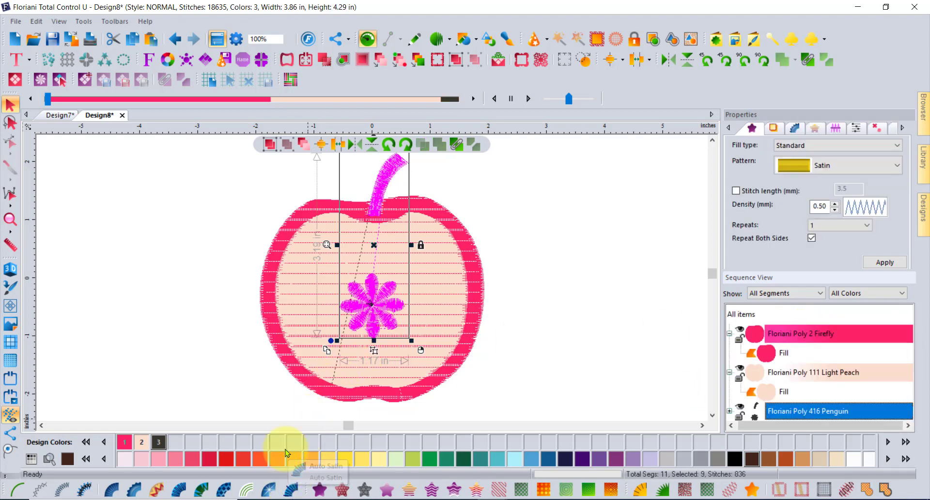
pyautogui.click(398, 61)
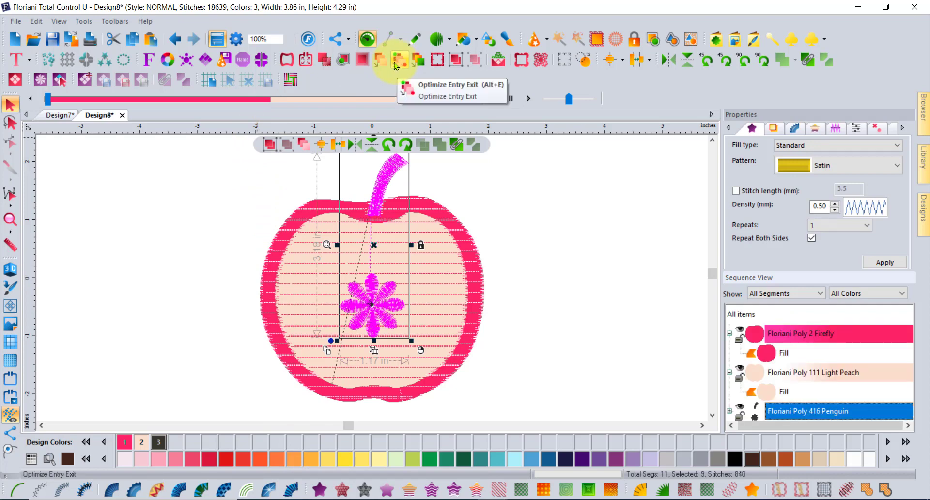
# - Show the apple design in 3D view and clear the selection to check the stitches
pyautogui.click(11, 270)
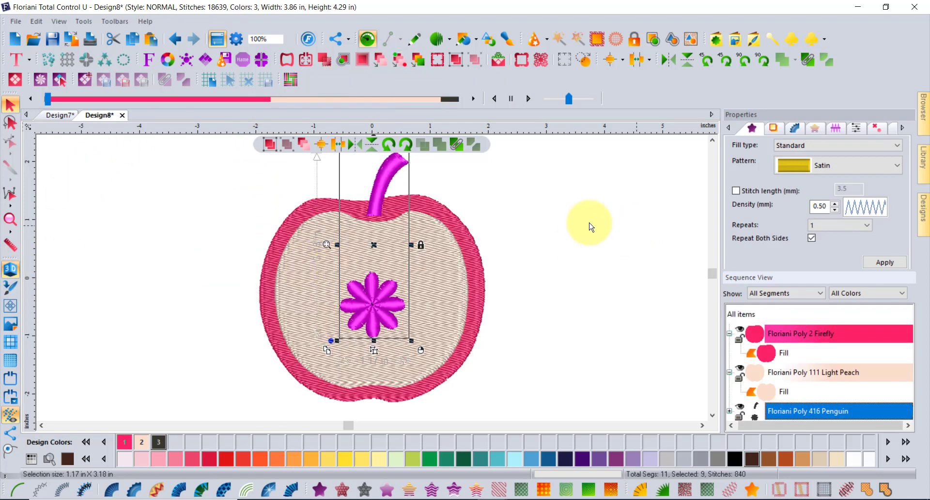
pyautogui.click(713, 140)
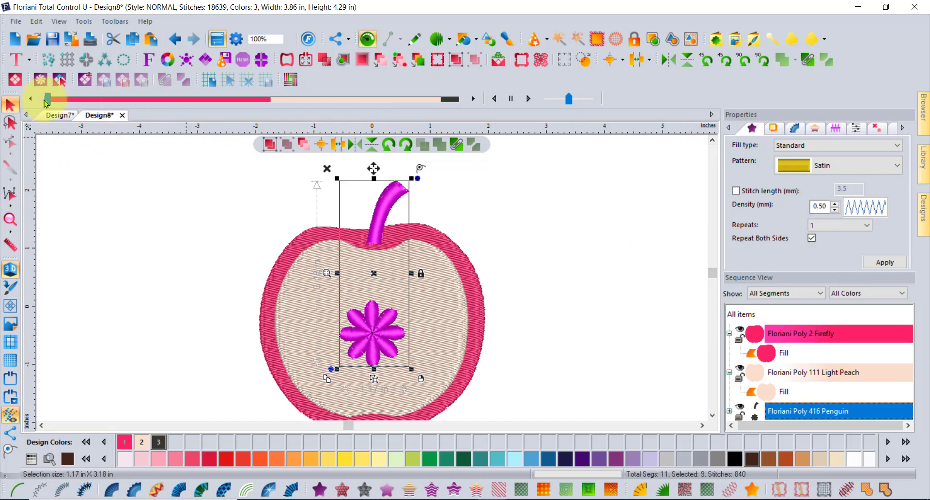
pyautogui.click(543, 308)
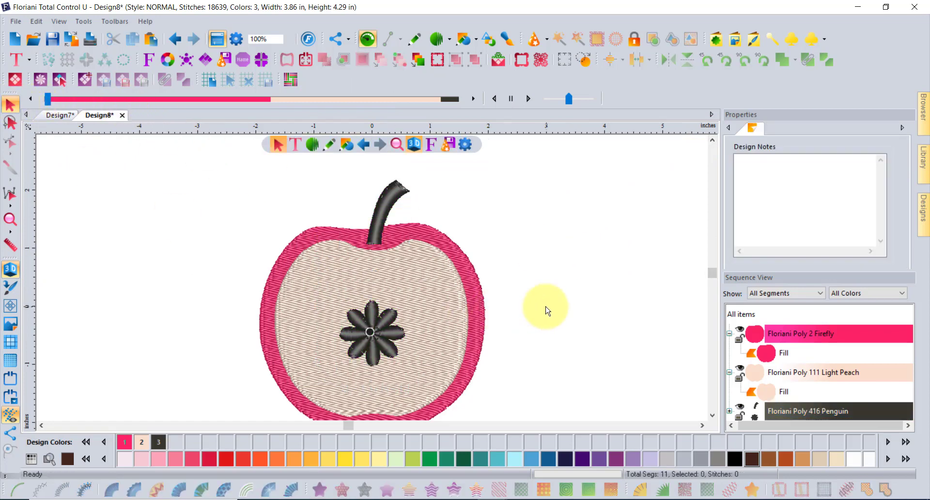
pyautogui.click(713, 416)
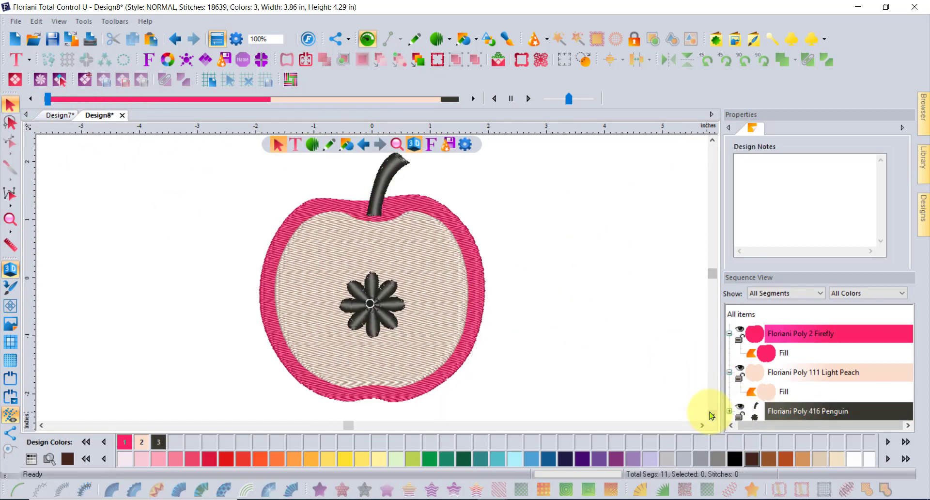
# - Convert the Firefly fill to a Satin appliqué, change it back to a Standard fill, and deselect it
pyautogui.click(771, 354)
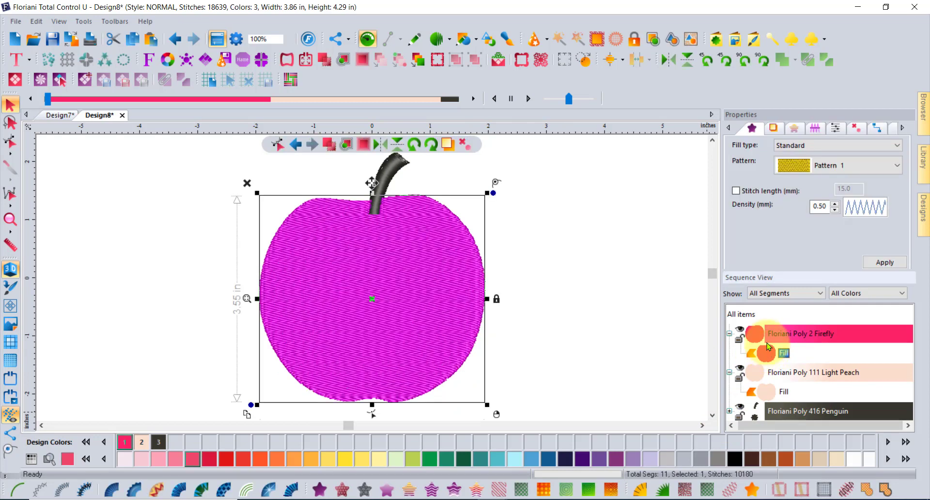
pyautogui.click(663, 489)
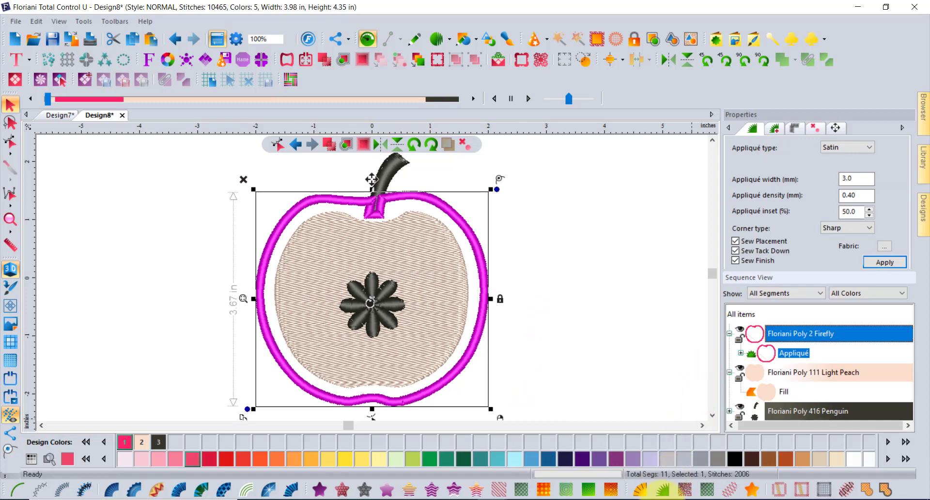
pyautogui.click(319, 490)
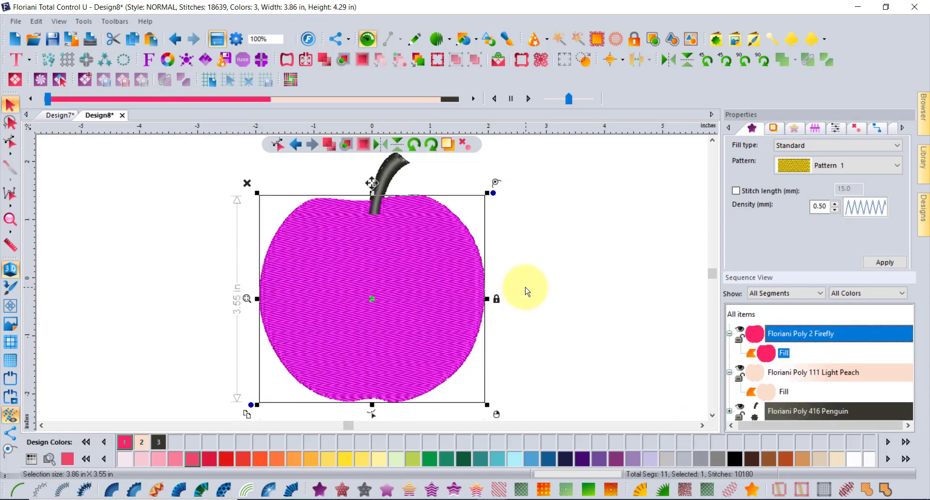
pyautogui.click(528, 290)
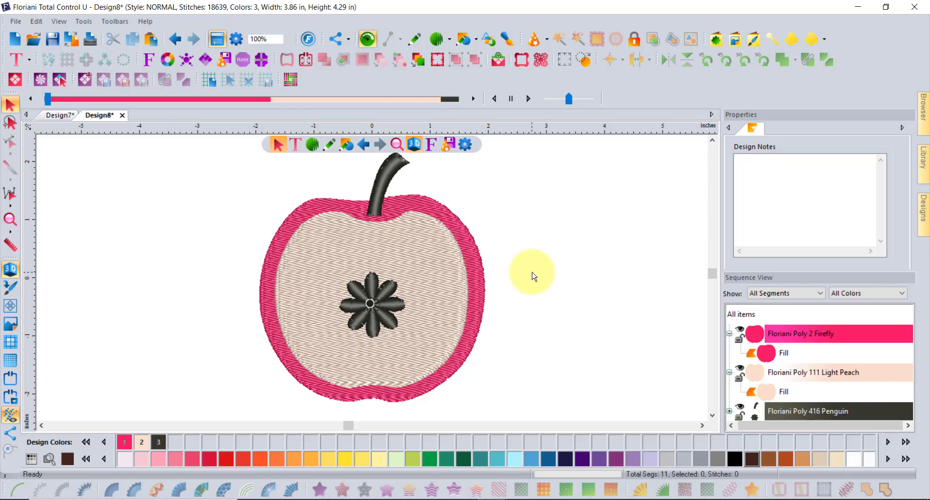
# - Save the design to the Desktop as apple in the Floriani Files (WAF) format
pyautogui.click(13, 21)
pyautogui.click(50, 78)
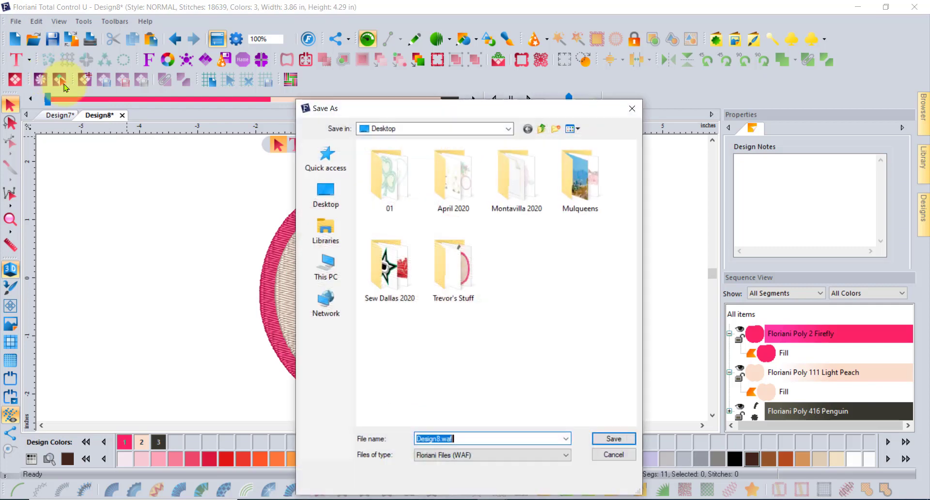
pyautogui.click(326, 193)
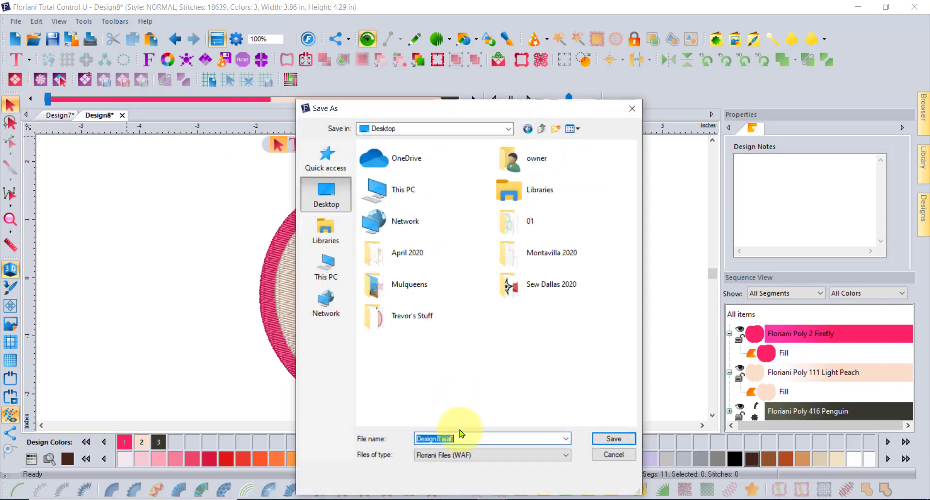
pyautogui.write('apple')
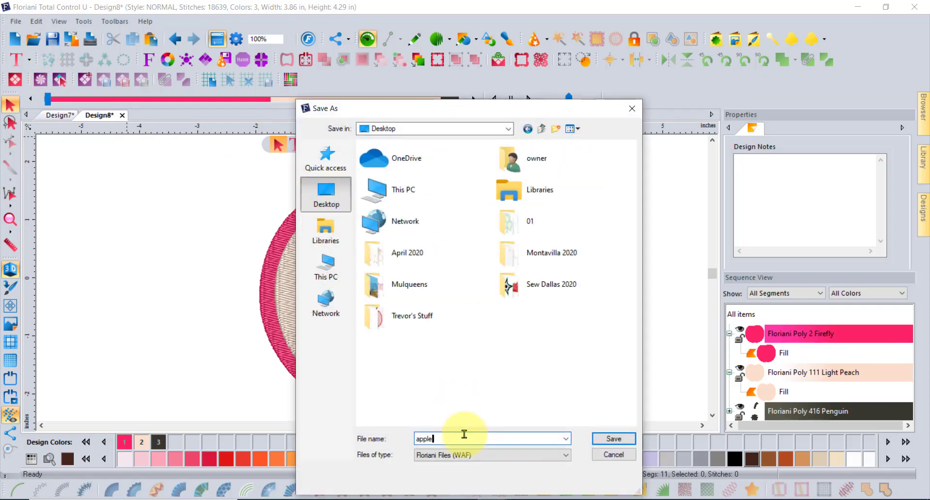
pyautogui.click(611, 439)
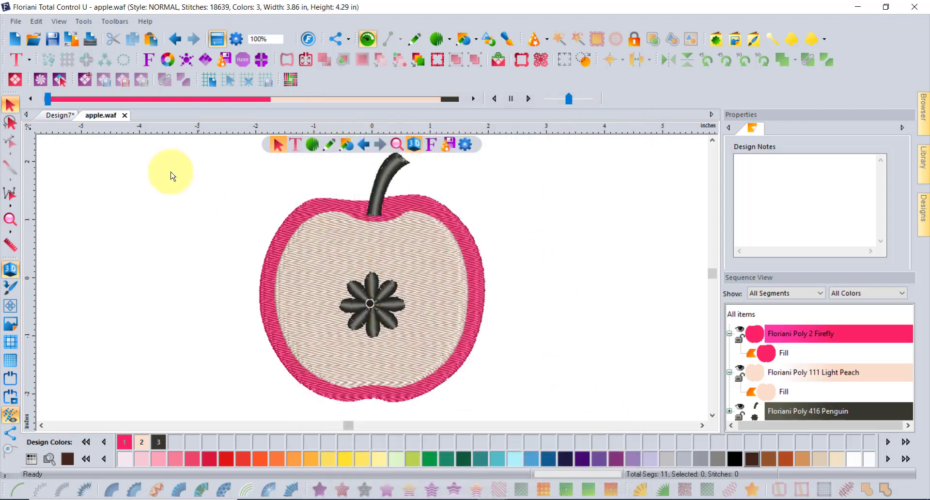
# - Save a stitch file copy as apple.pes on the Desktop in the Baby Lock/Brother/Bernina (PES v9) format
pyautogui.click(15, 21)
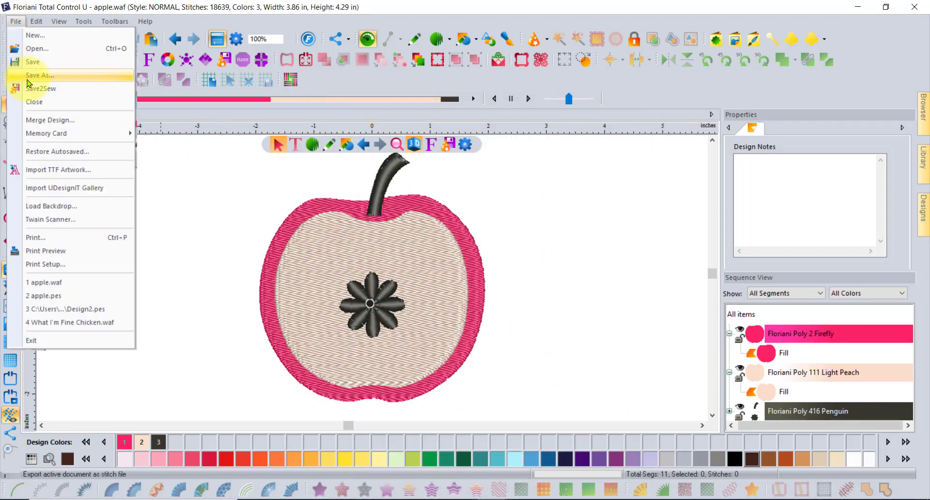
pyautogui.click(22, 80)
pyautogui.click(460, 455)
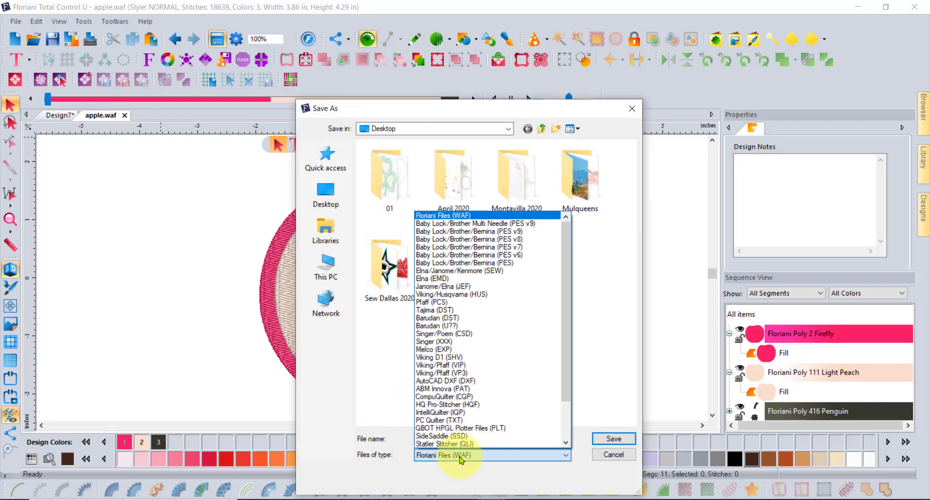
pyautogui.click(486, 232)
pyautogui.click(612, 440)
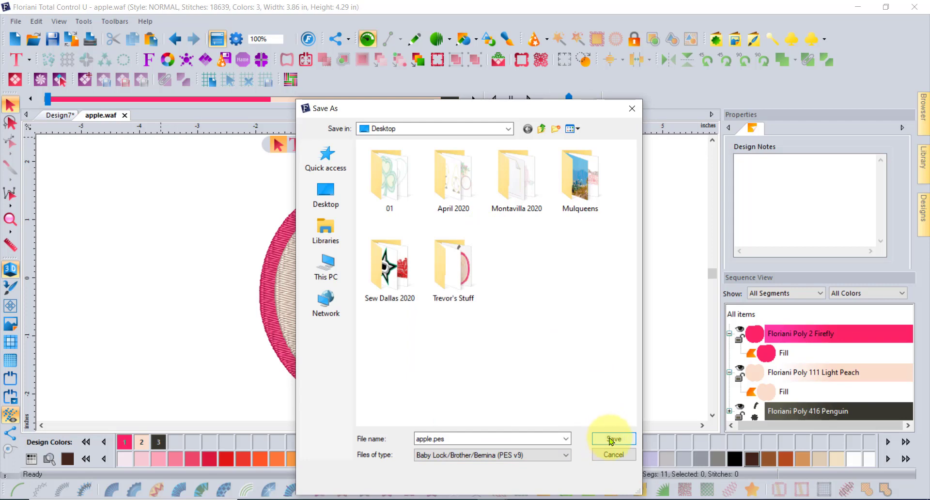
# - Close apple.waf and the original Design7, discarding Design7's unsaved changes
pyautogui.click(123, 116)
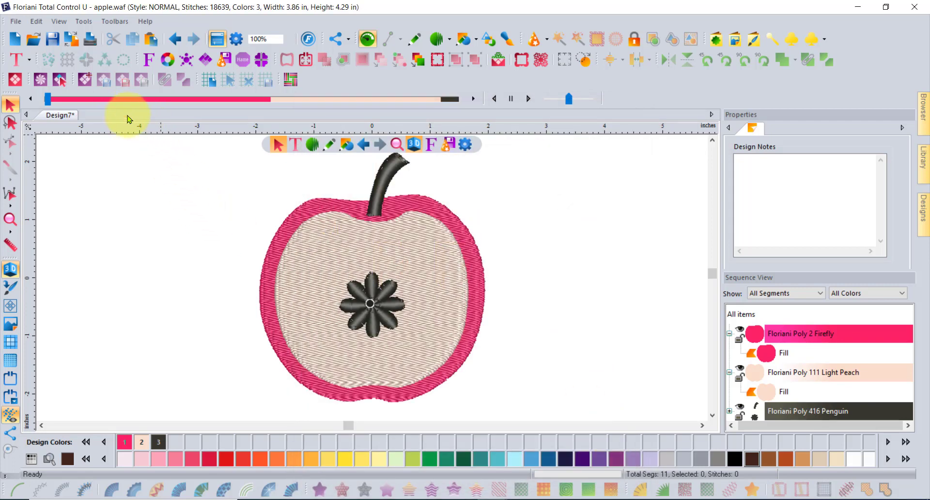
pyautogui.click(83, 116)
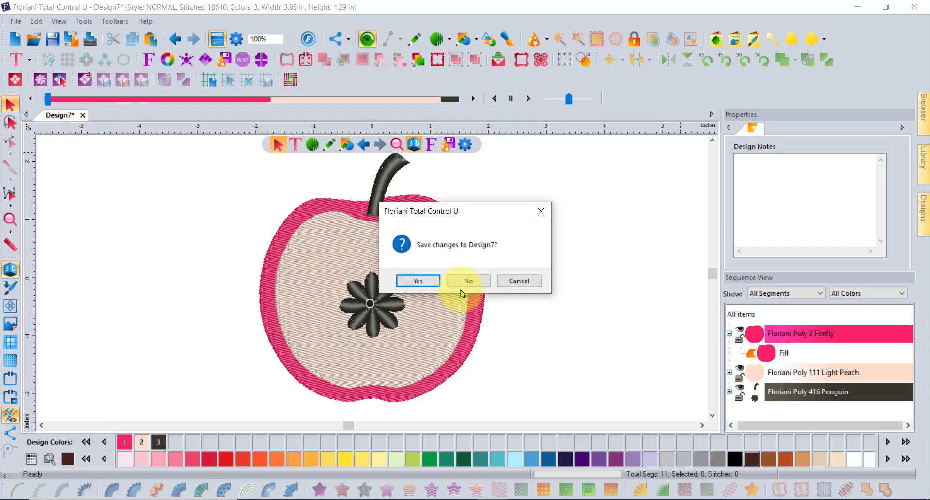
pyautogui.click(485, 282)
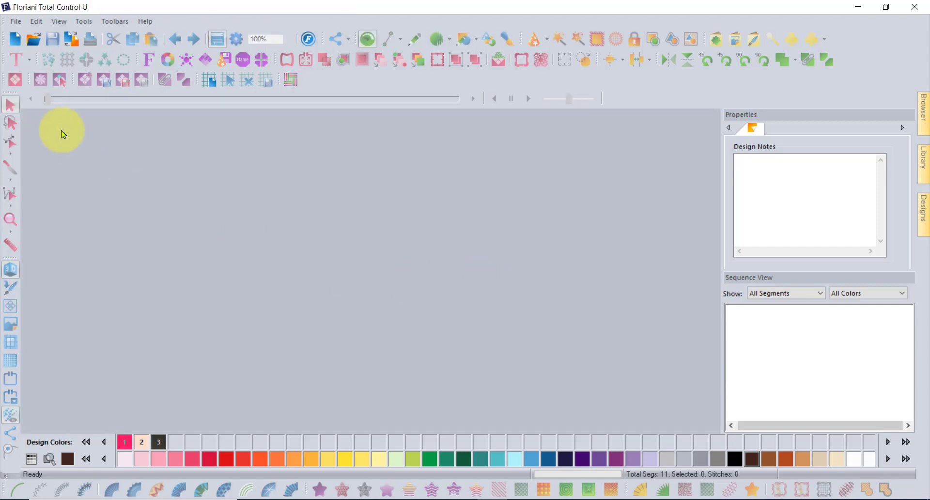
# - Open the working file apple.waf from the Desktop
pyautogui.click(34, 41)
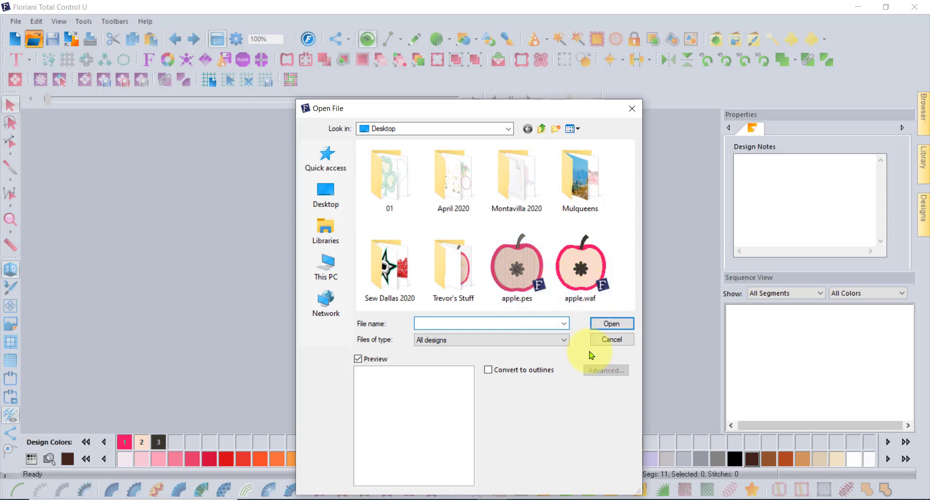
pyautogui.click(582, 276)
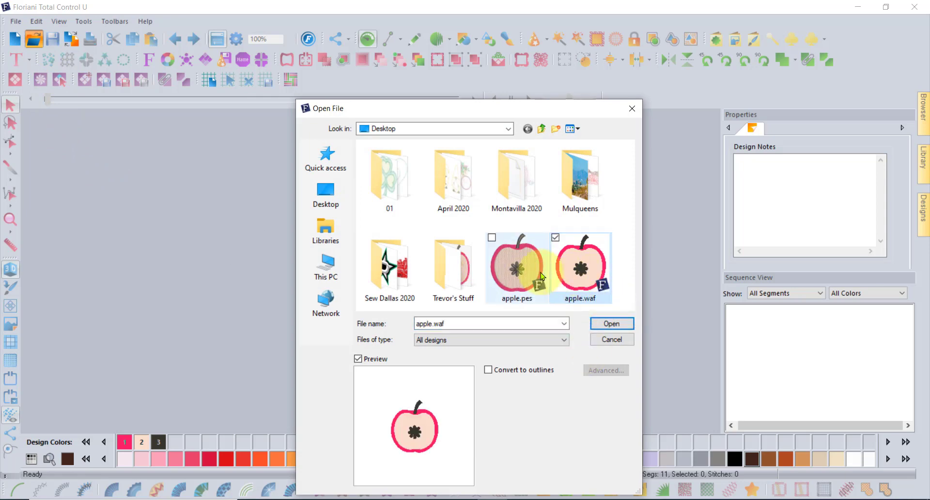
pyautogui.click(517, 269)
pyautogui.click(599, 289)
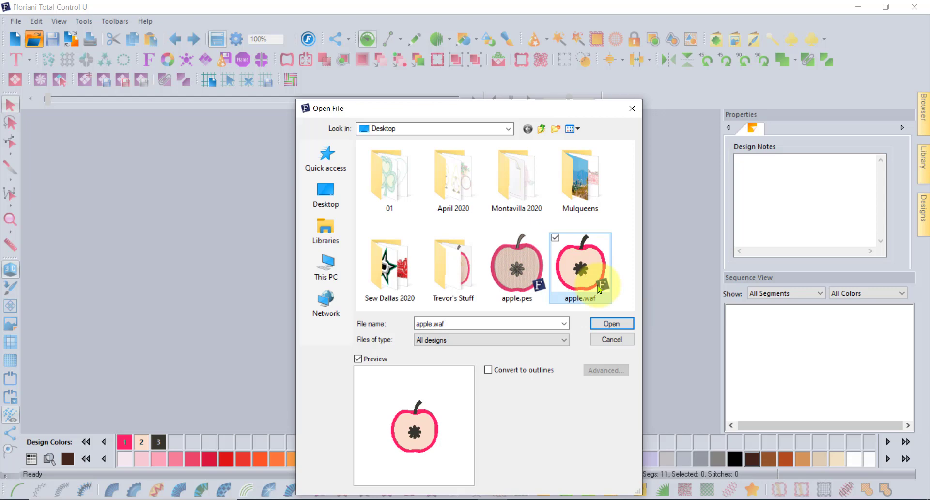
pyautogui.click(610, 324)
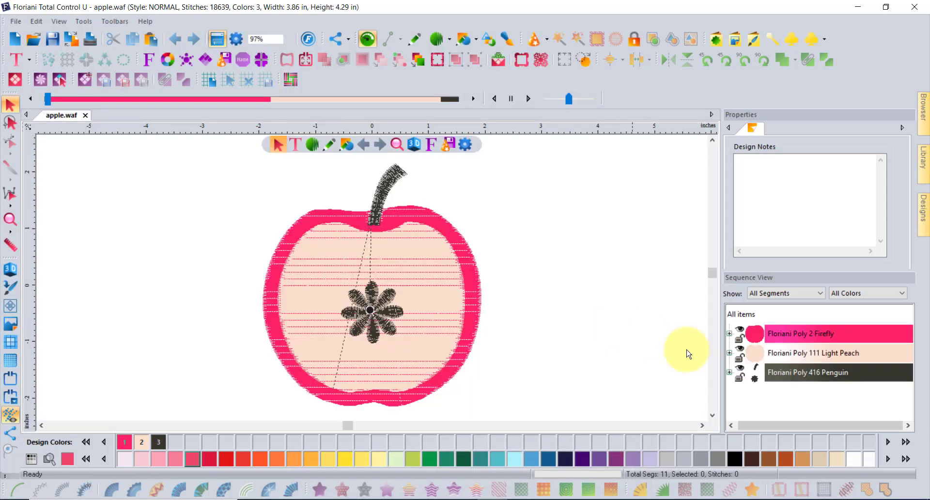
# - Expand the Firefly color of apple.waf, check its Fill segment's properties, and clear the selection
pyautogui.click(730, 334)
pyautogui.click(768, 353)
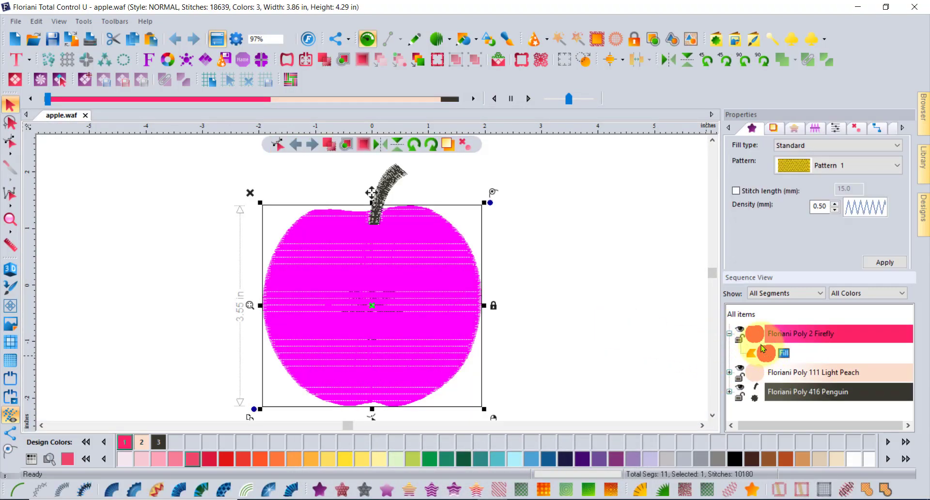
pyautogui.click(168, 221)
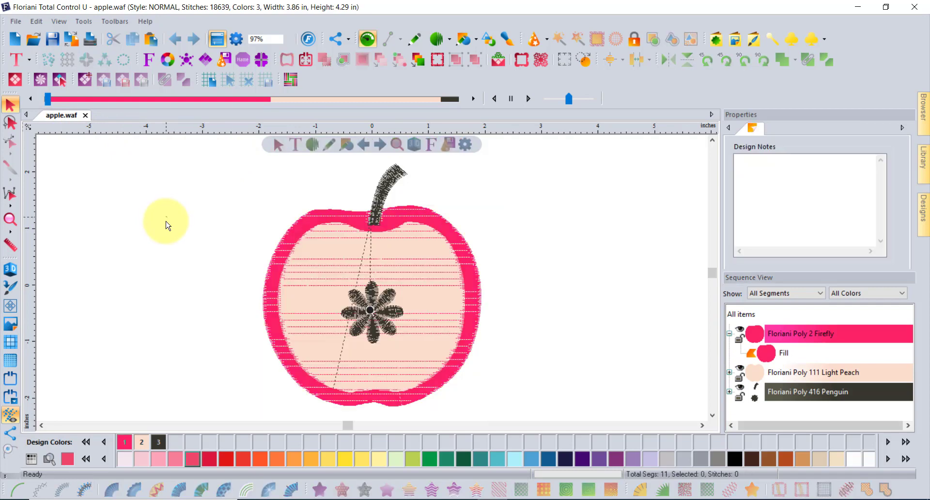
# - Open the stitch file apple.pes from the Desktop without converting it to outlines
pyautogui.click(35, 42)
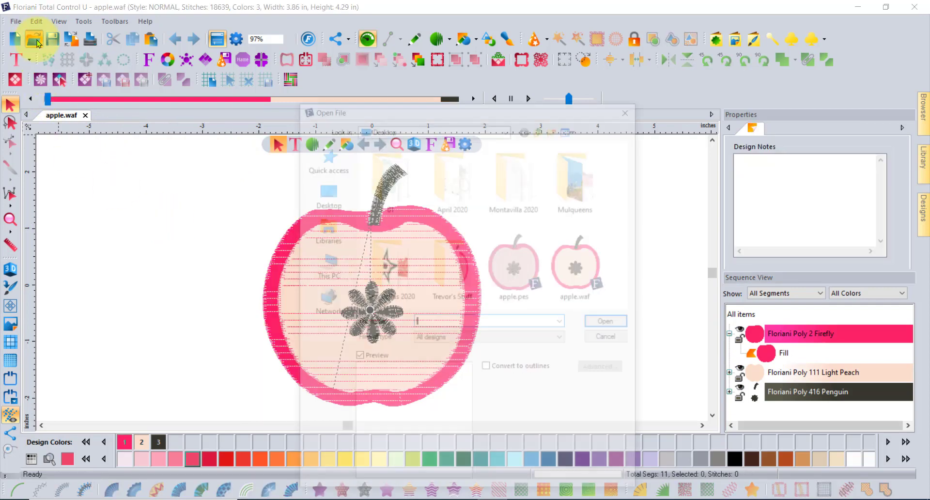
pyautogui.click(527, 281)
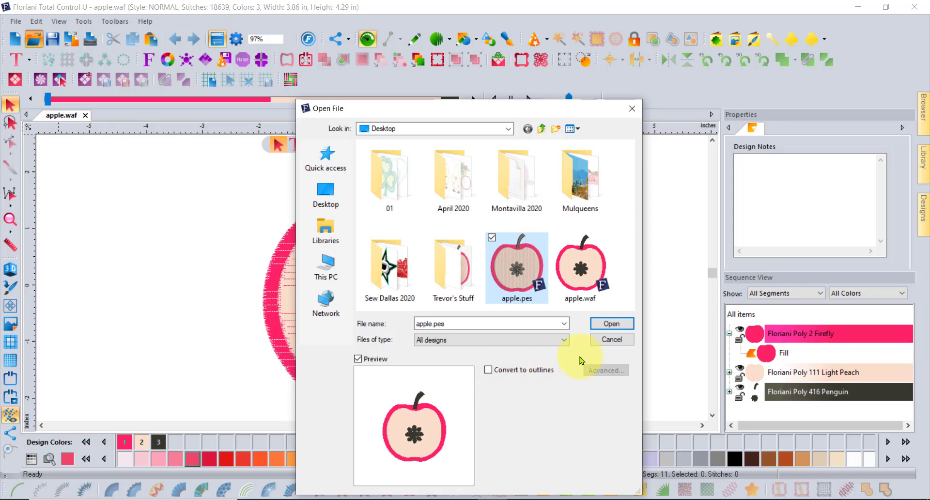
pyautogui.click(618, 326)
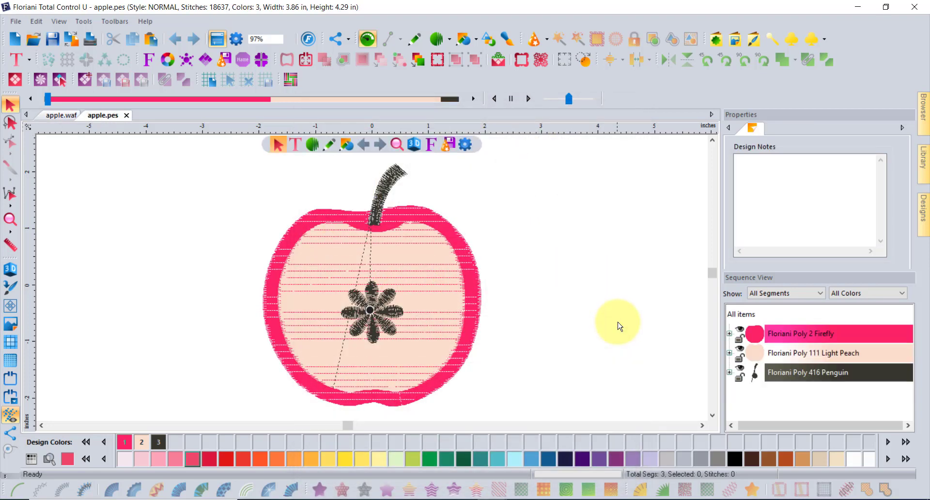
# - Examine the Firefly and Light Peach segments of apple.pes, then run the stitch simulation through to the end
pyautogui.click(730, 334)
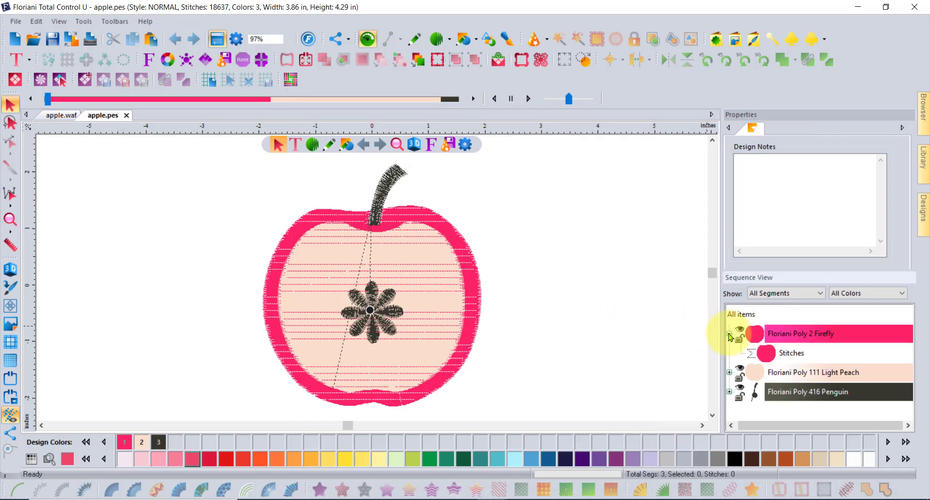
pyautogui.click(772, 355)
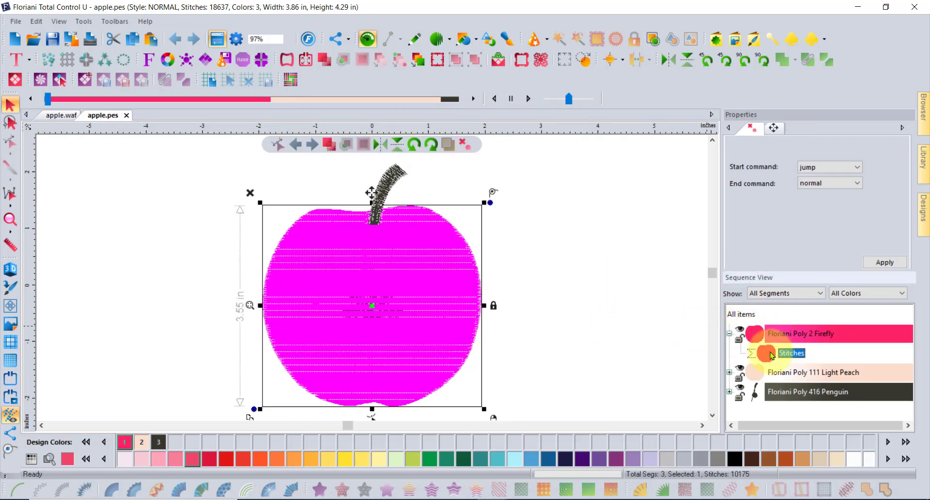
pyautogui.click(730, 374)
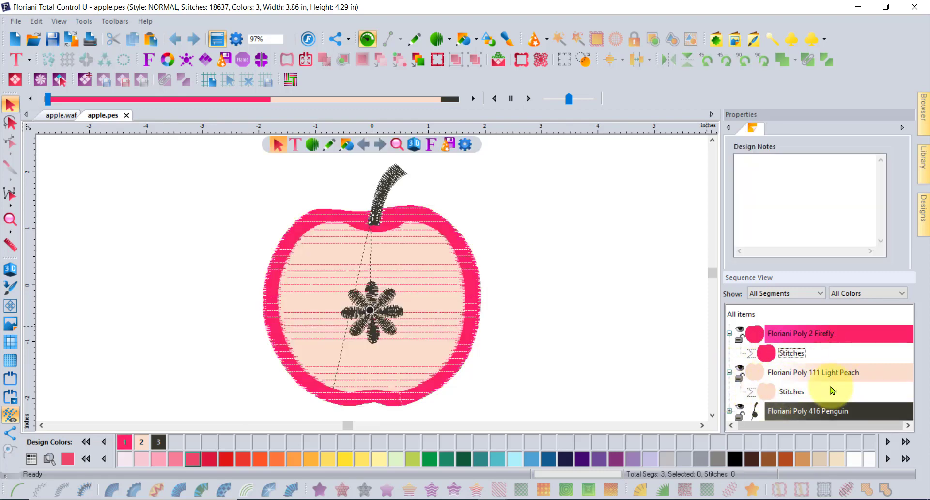
pyautogui.click(598, 267)
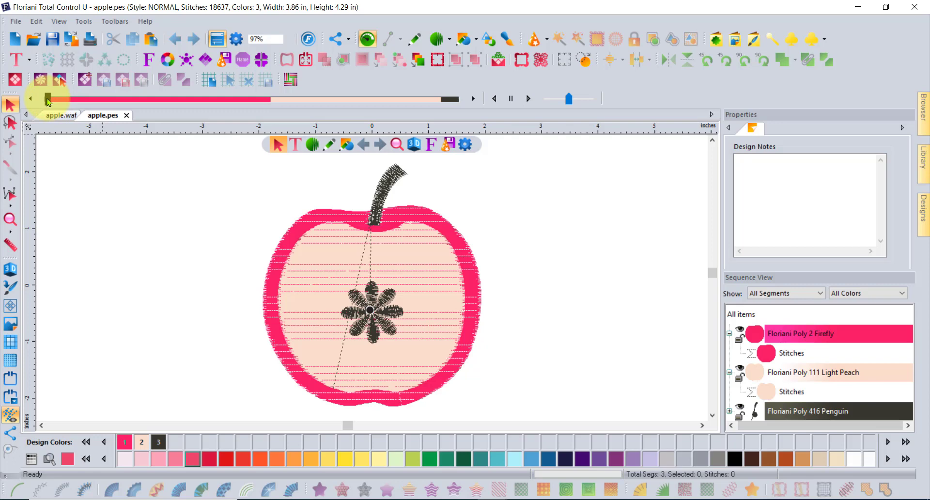
pyautogui.moveTo(48, 102); pyautogui.dragTo(483, 113)
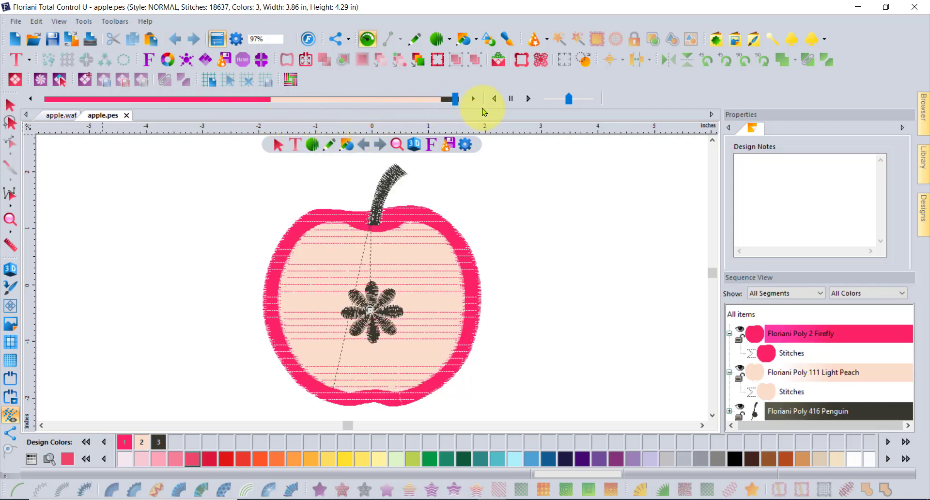
# - Open apple.pes from the Desktop again, this time with Convert to outlines enabled
pyautogui.click(32, 44)
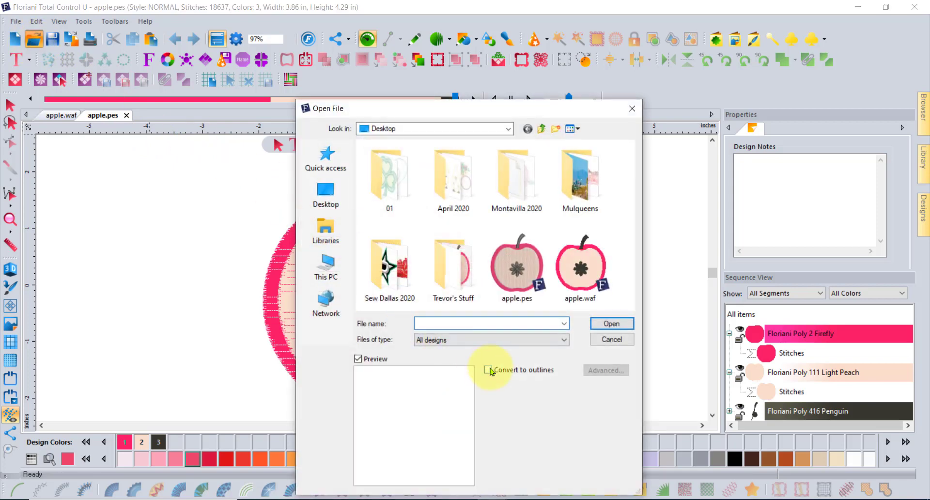
pyautogui.click(516, 269)
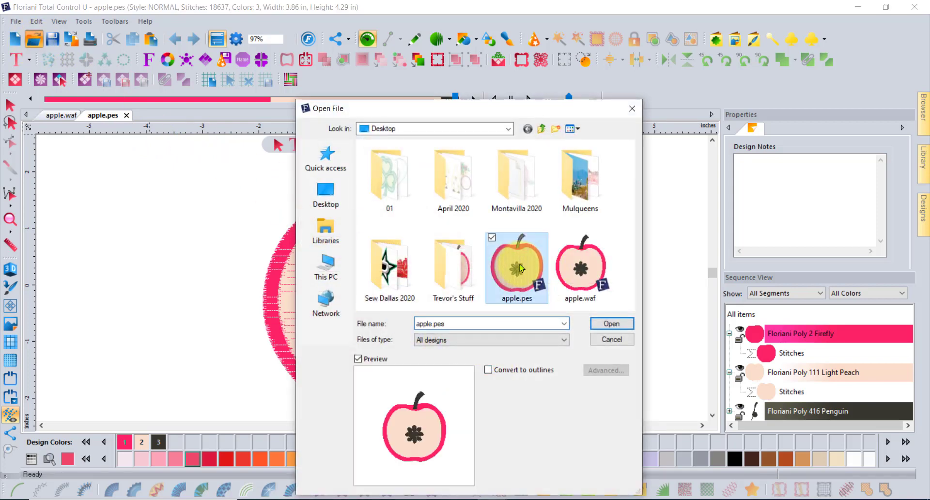
pyautogui.click(488, 371)
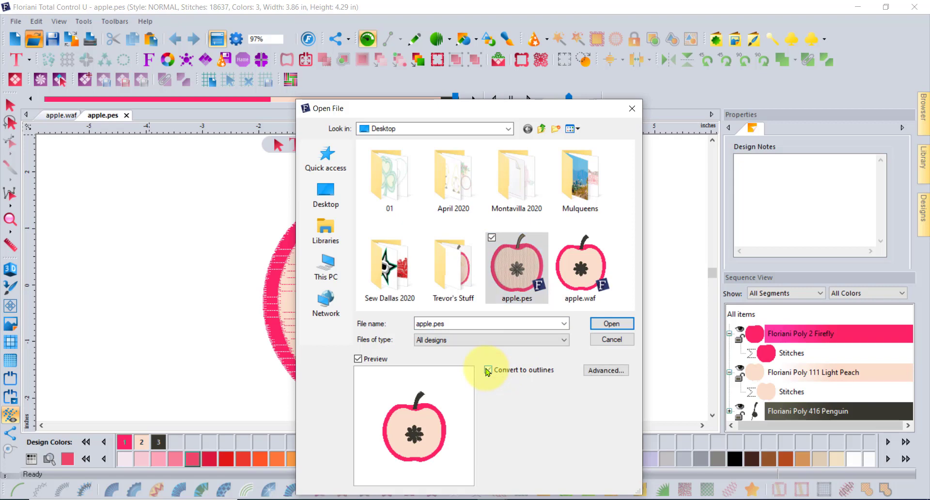
pyautogui.click(618, 327)
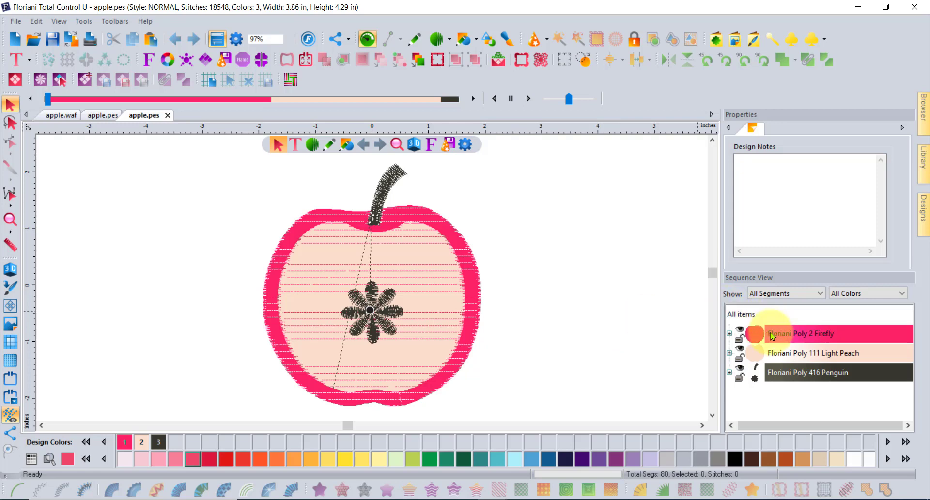
# - Expand the Firefly color of the converted apple and examine its first Run, Stitches and Fill segments
pyautogui.click(730, 333)
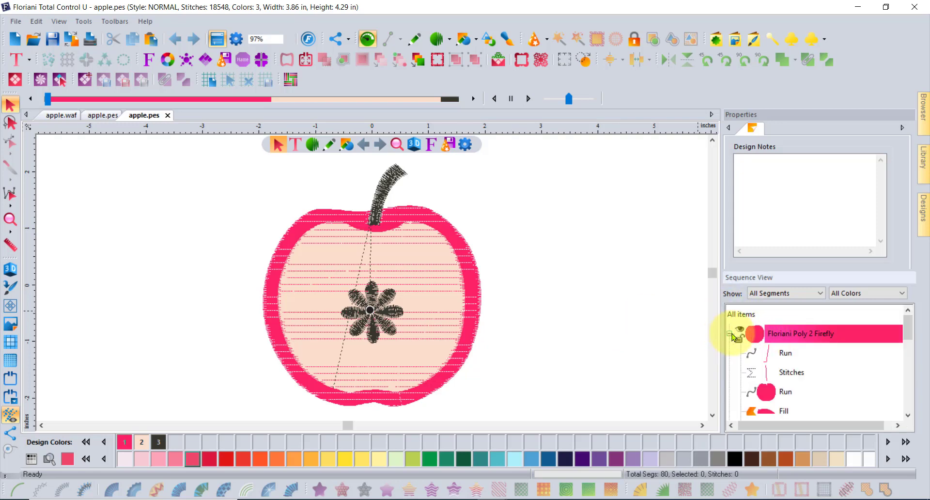
pyautogui.click(786, 354)
pyautogui.click(789, 375)
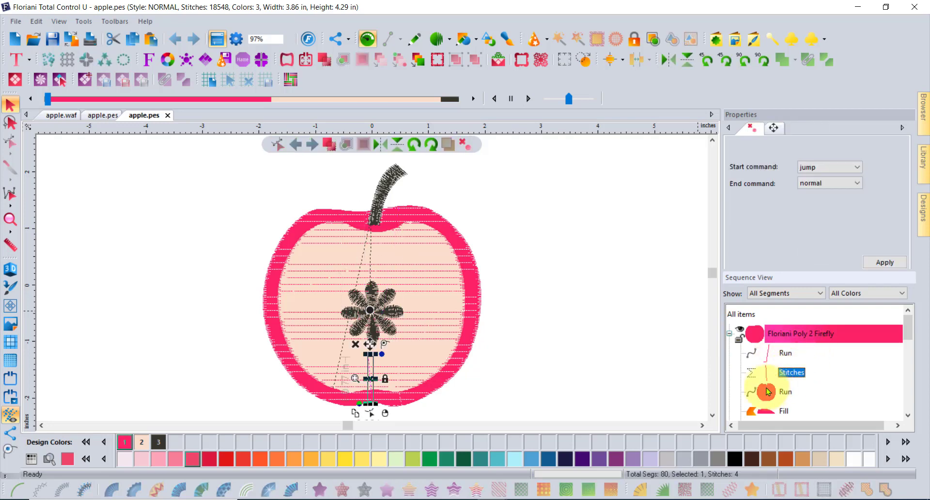
pyautogui.click(786, 392)
pyautogui.scroll(-1, 824, 368)
pyautogui.click(766, 354)
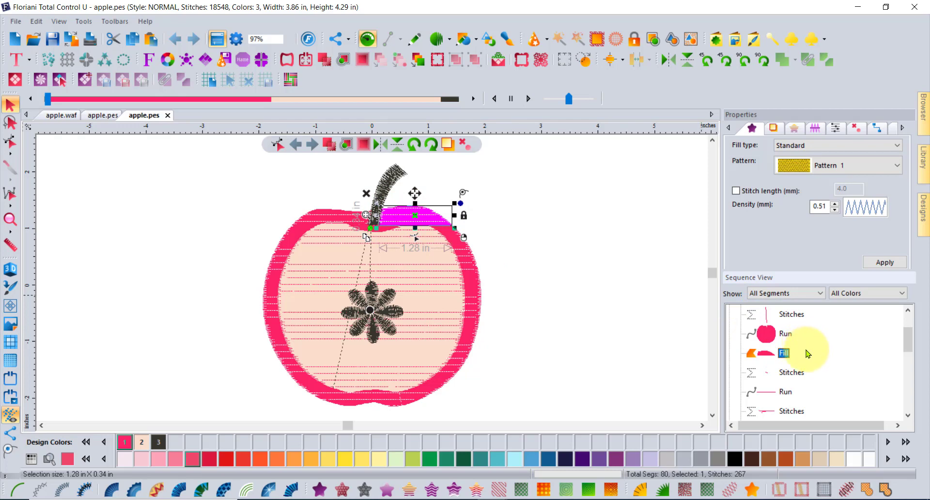
pyautogui.click(783, 392)
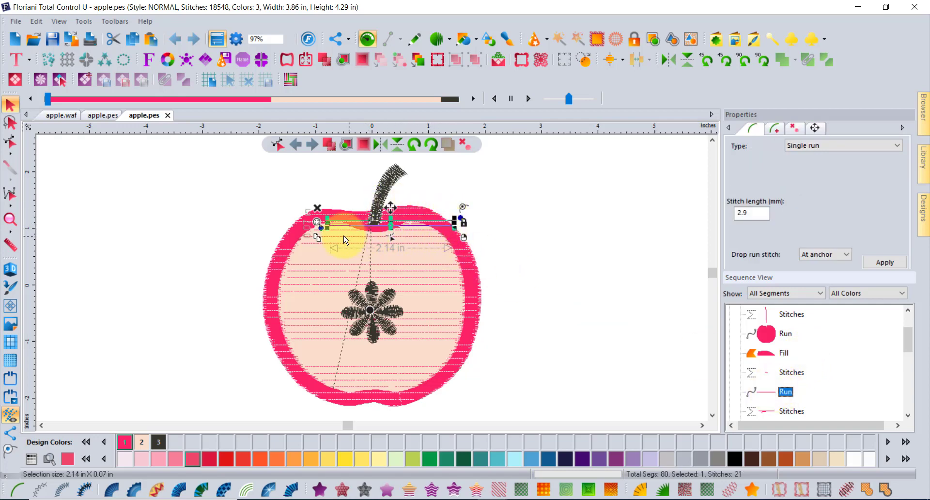
# - Examine the further Fill, Run and Stitches segments in the converted Firefly sequence, then clear the selection
pyautogui.click(908, 415)
pyautogui.click(909, 415)
pyautogui.click(908, 415)
pyautogui.click(760, 373)
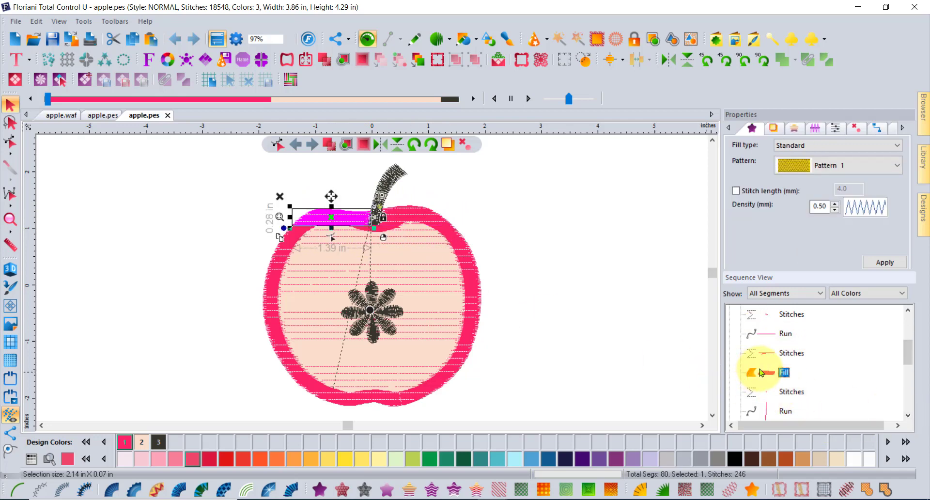
pyautogui.click(908, 417)
pyautogui.click(907, 416)
pyautogui.click(907, 416)
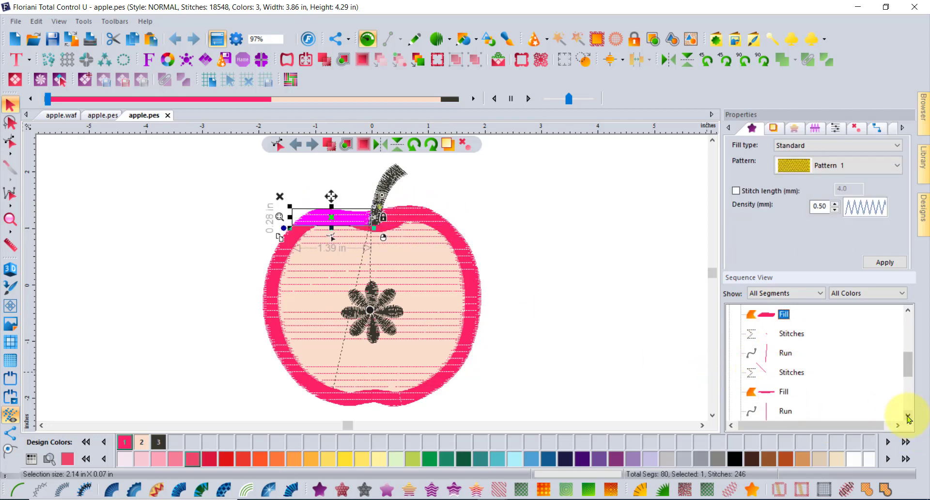
pyautogui.click(770, 354)
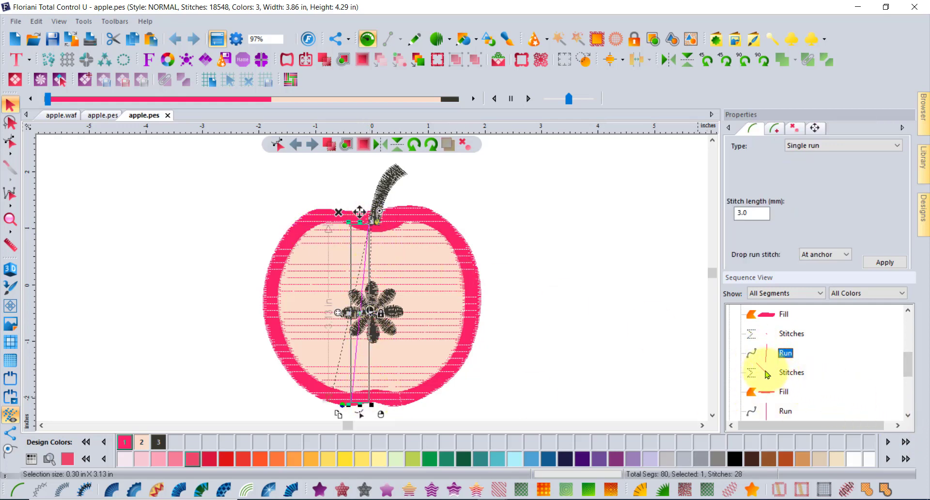
pyautogui.click(786, 335)
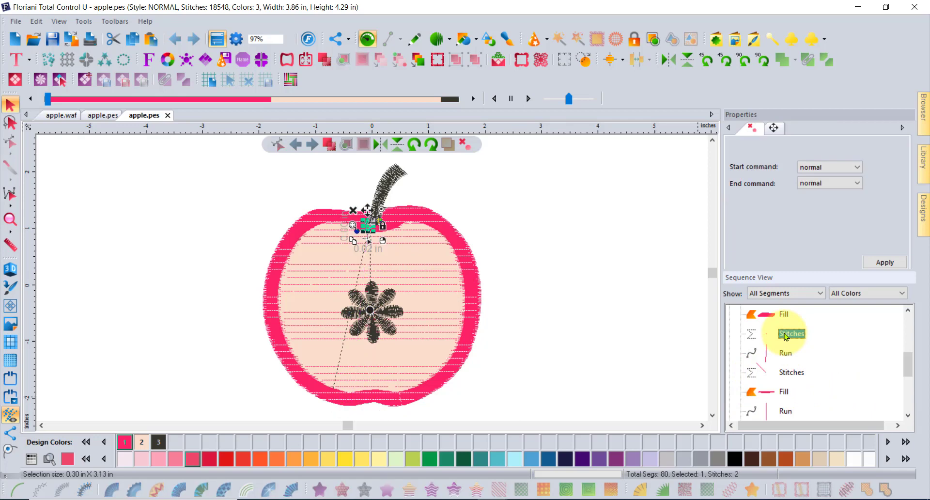
pyautogui.click(907, 418)
pyautogui.click(538, 259)
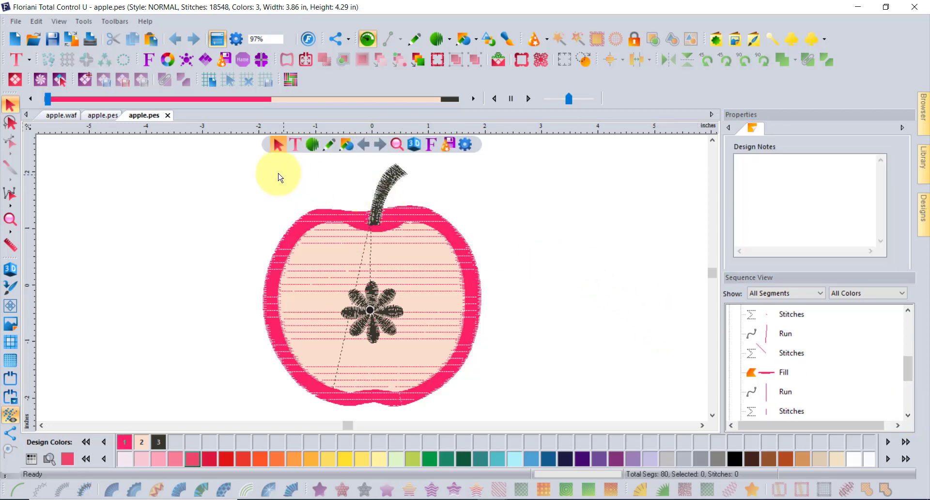
# - Enlarge the whole converted apple proportionally to about 4.09 by 4.56 in, then select its first Firefly Fill segment
pyautogui.moveTo(211, 148); pyautogui.dragTo(530, 415)
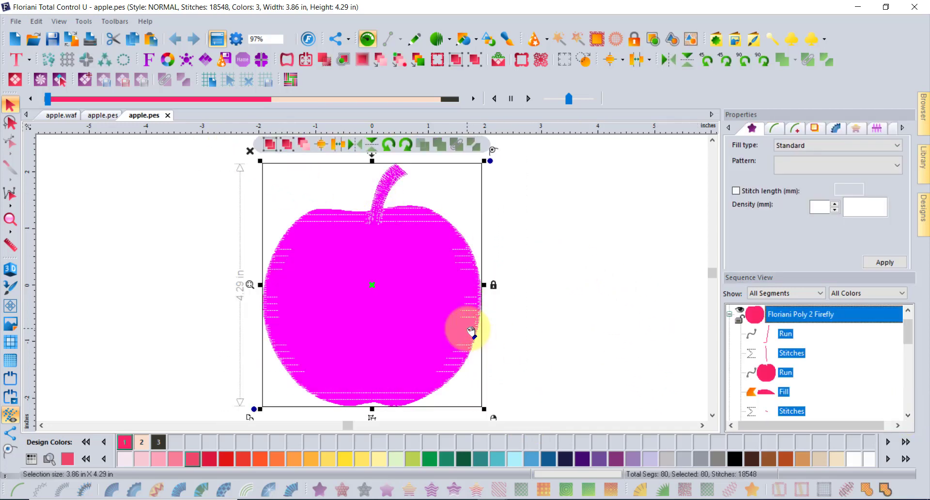
pyautogui.scroll(-2, 471, 332)
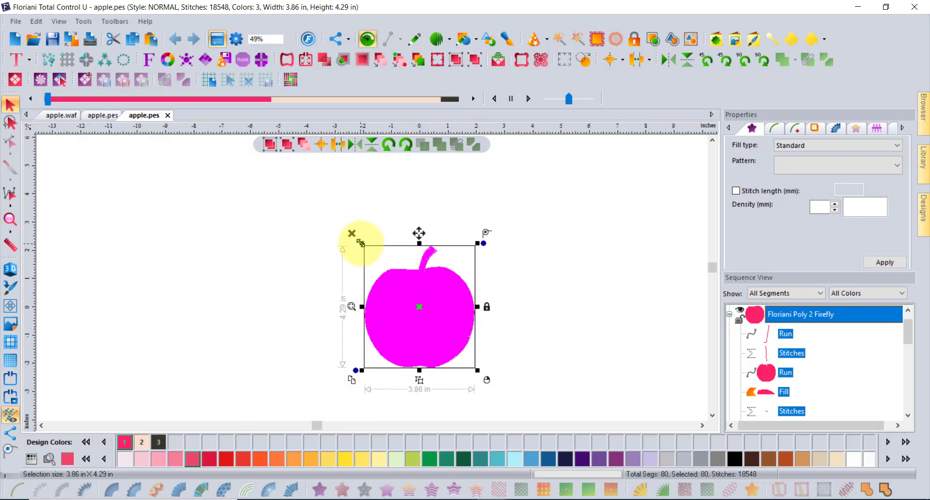
pyautogui.moveTo(361, 243); pyautogui.dragTo(349, 239)
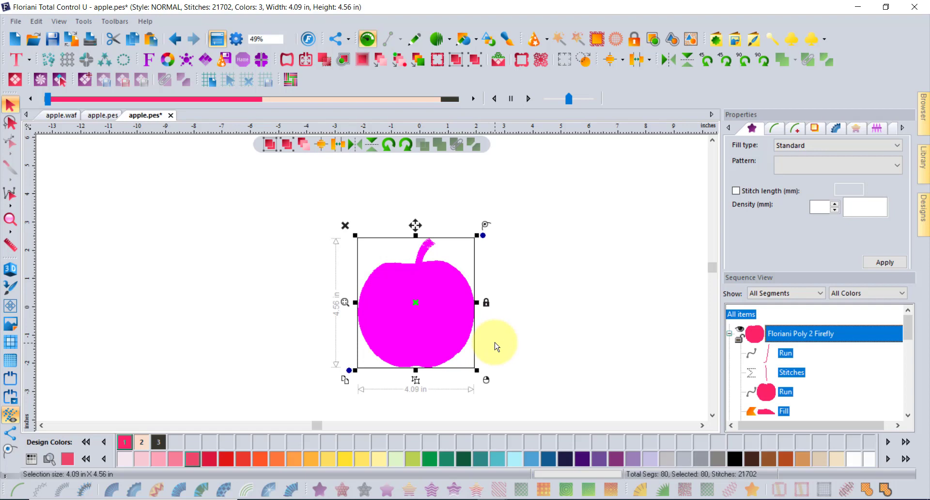
pyautogui.click(527, 345)
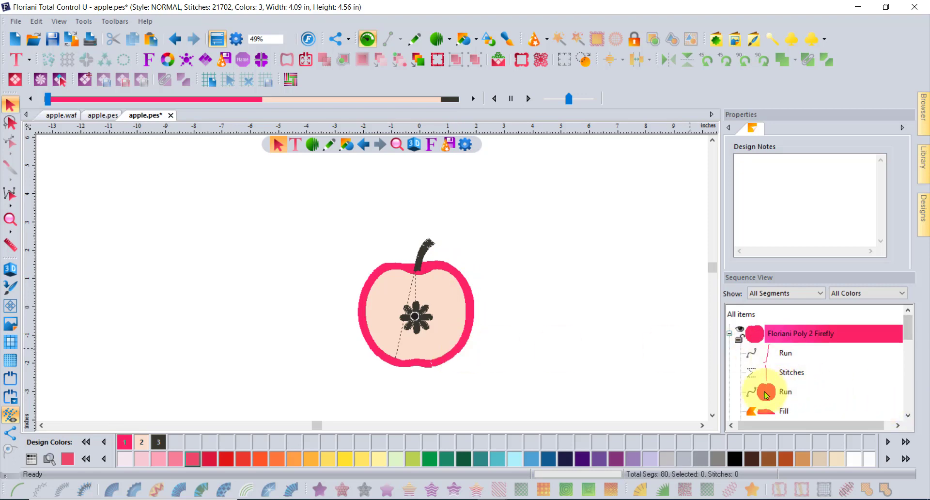
pyautogui.click(773, 412)
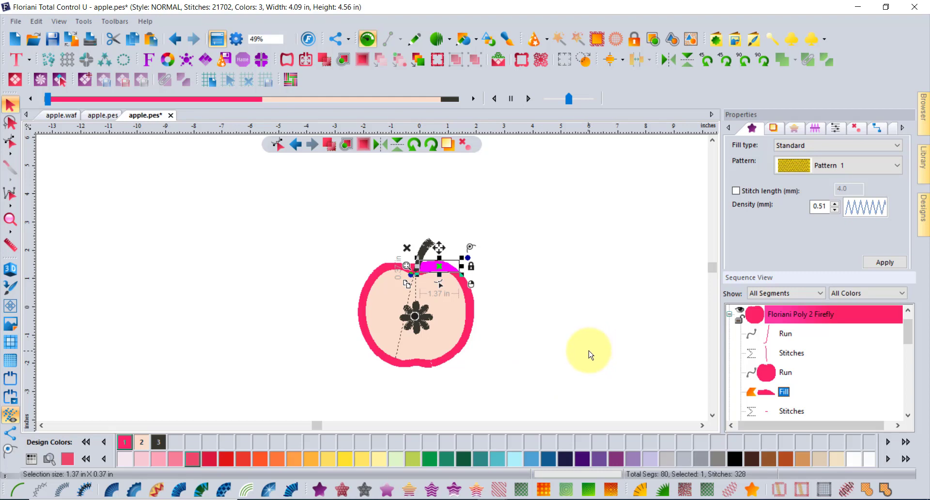
# - Examine the whole Firefly color and its large Run segment in the converted apple, then clear the selection
pyautogui.click(10, 218)
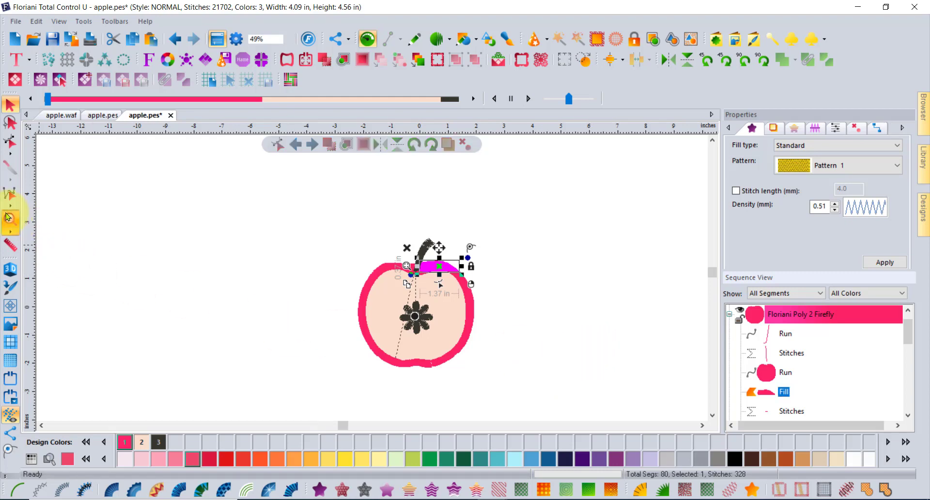
pyautogui.click(9, 106)
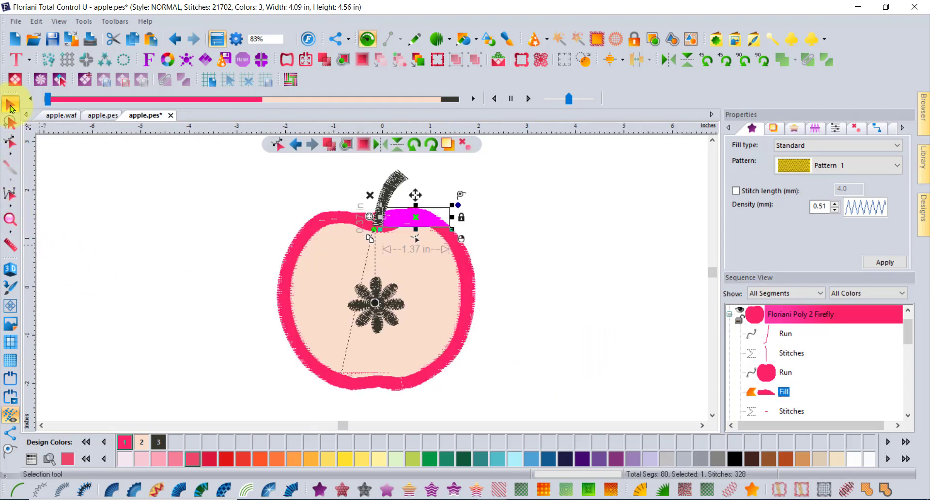
pyautogui.click(209, 193)
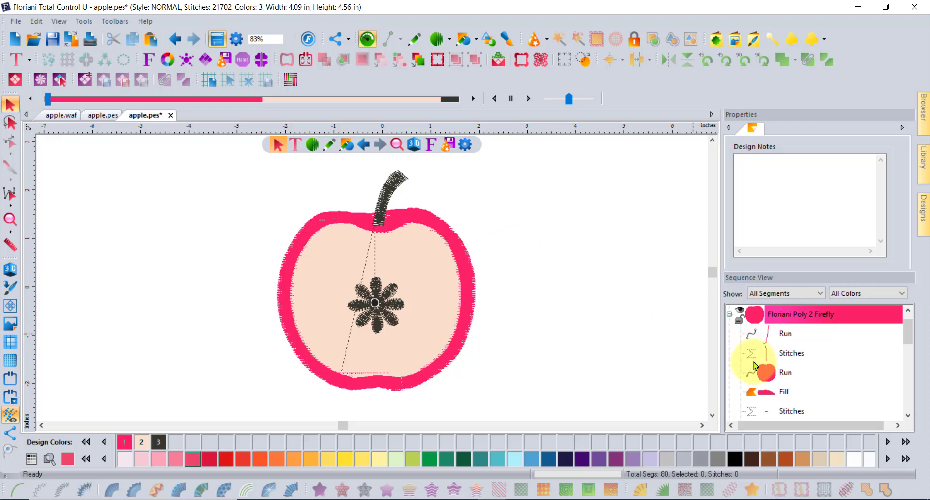
pyautogui.click(754, 315)
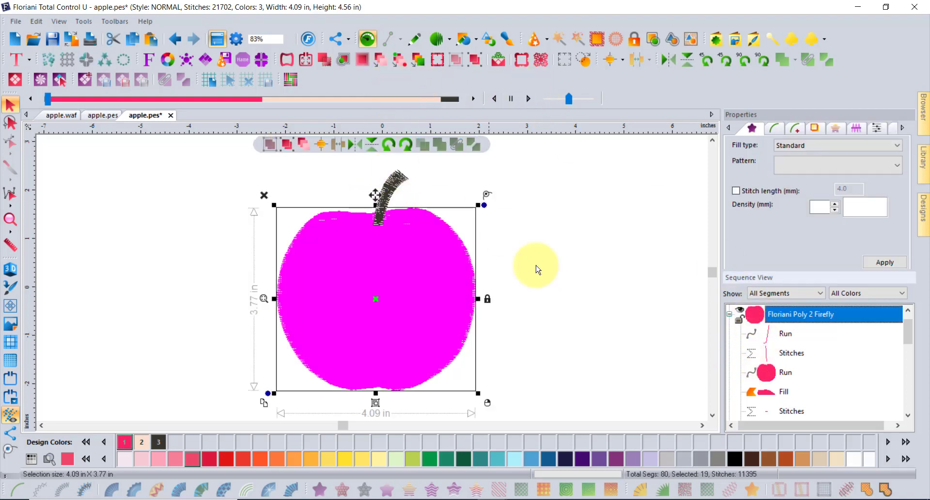
pyautogui.click(367, 257)
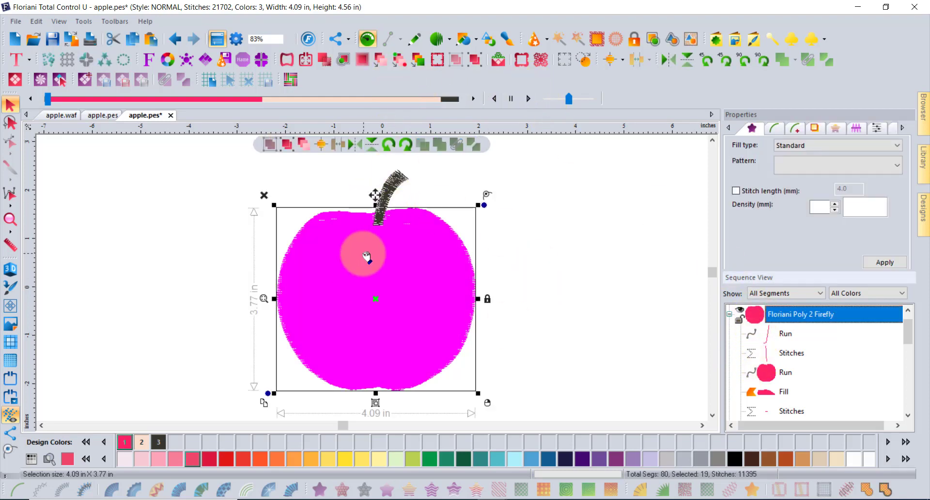
pyautogui.click(588, 323)
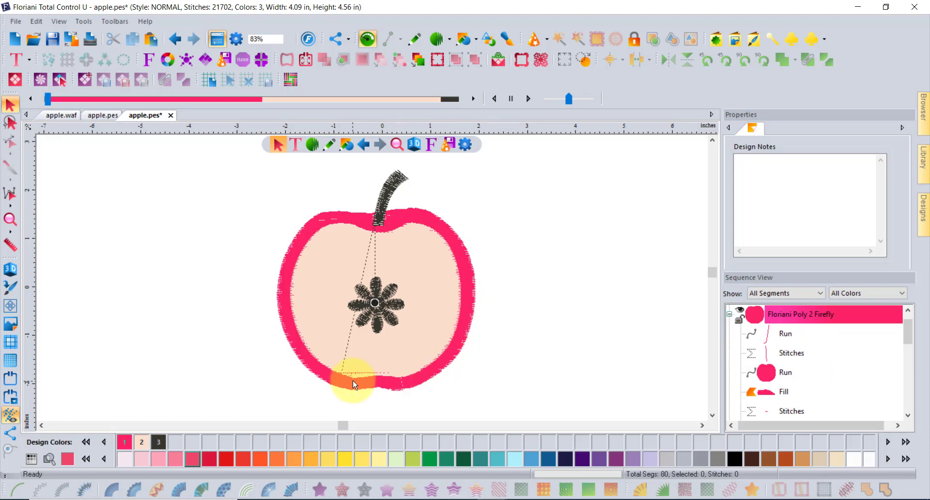
pyautogui.click(767, 374)
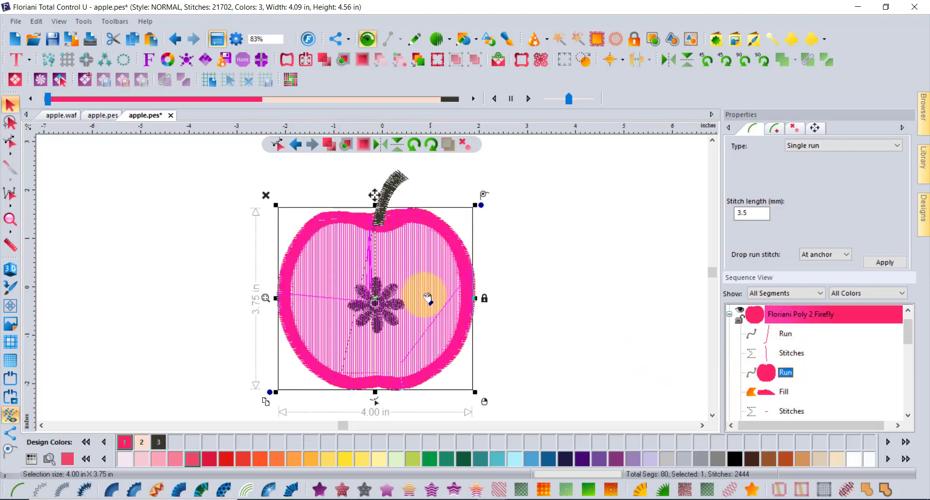
pyautogui.click(590, 241)
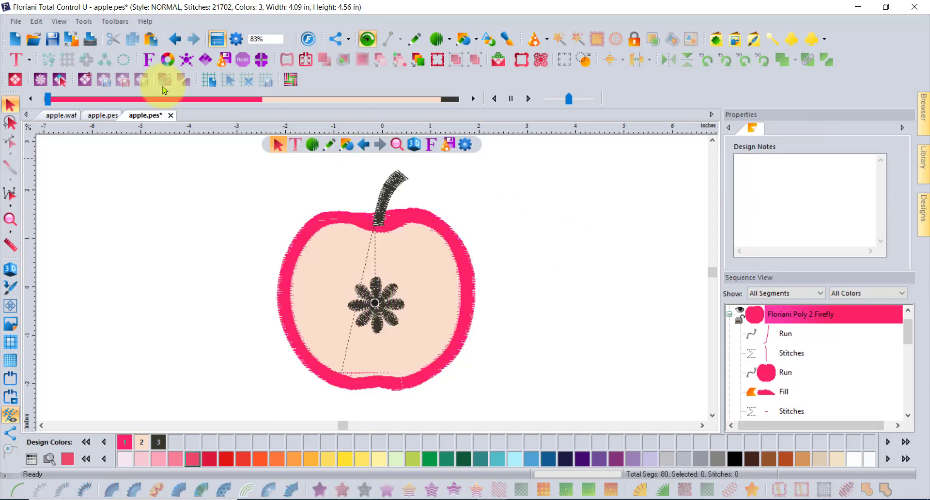
# - Step through the unconverted apple.pes stitch-out from the Firefly underlay to the start of Light Peach, then return to the converted apple
pyautogui.click(106, 116)
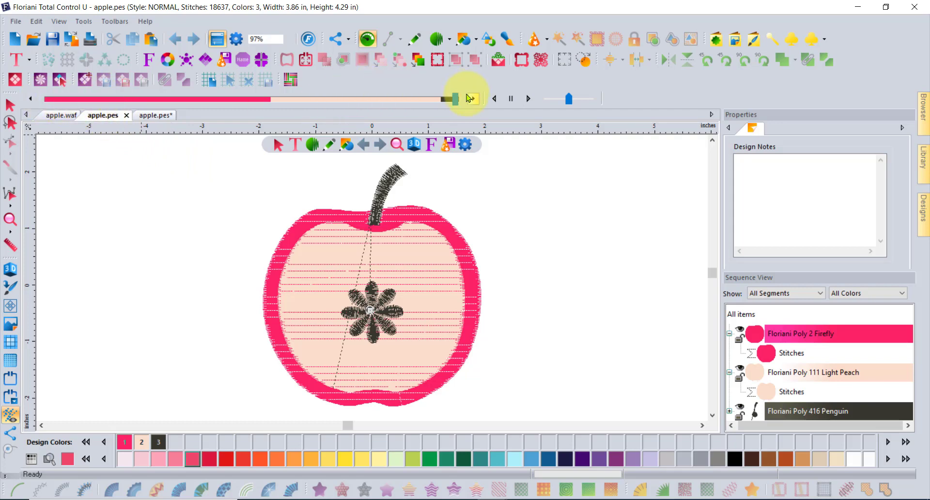
pyautogui.click(528, 98)
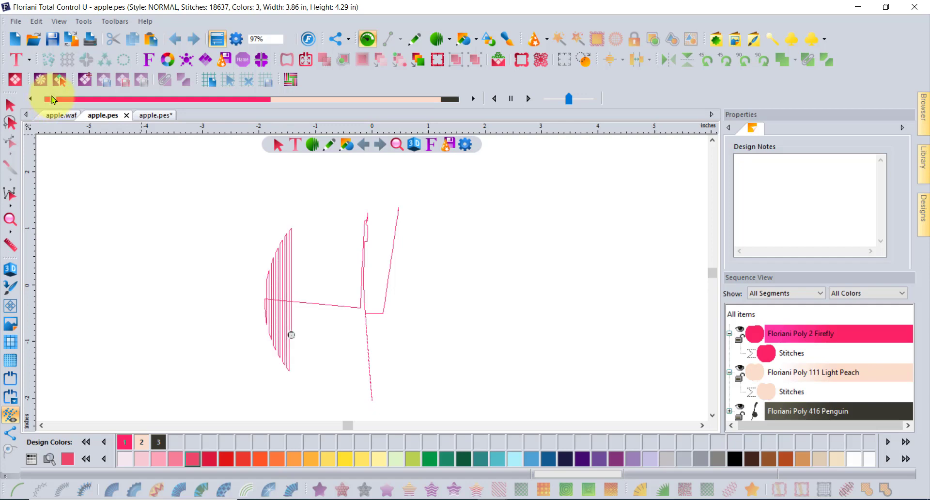
pyautogui.moveTo(52, 99); pyautogui.dragTo(96, 93)
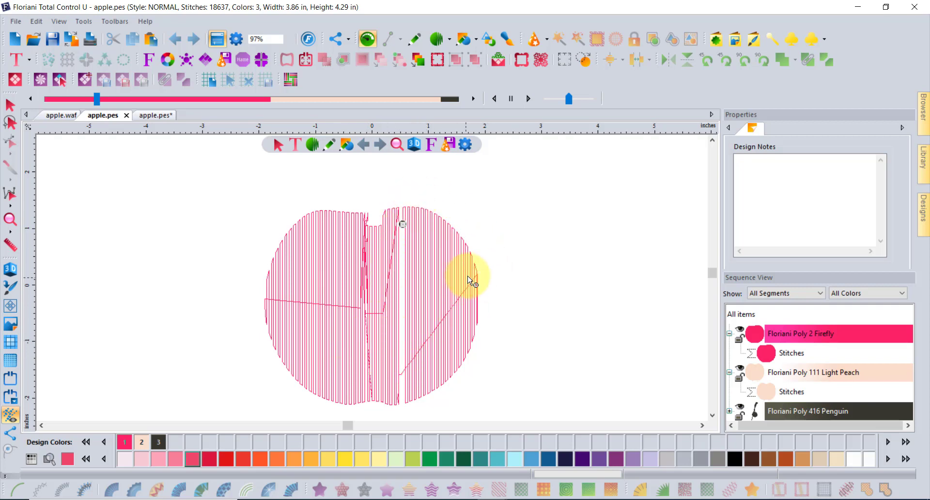
pyautogui.moveTo(96, 100); pyautogui.dragTo(100, 102)
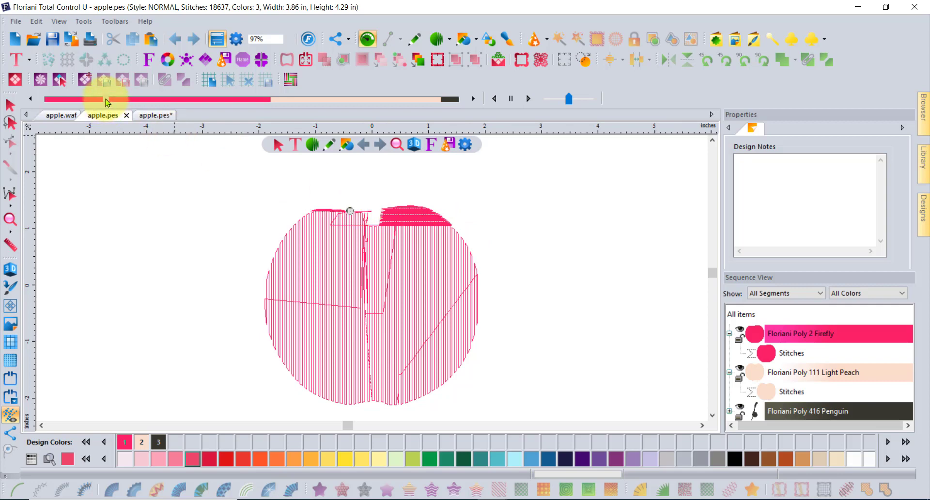
pyautogui.moveTo(107, 102); pyautogui.dragTo(111, 103)
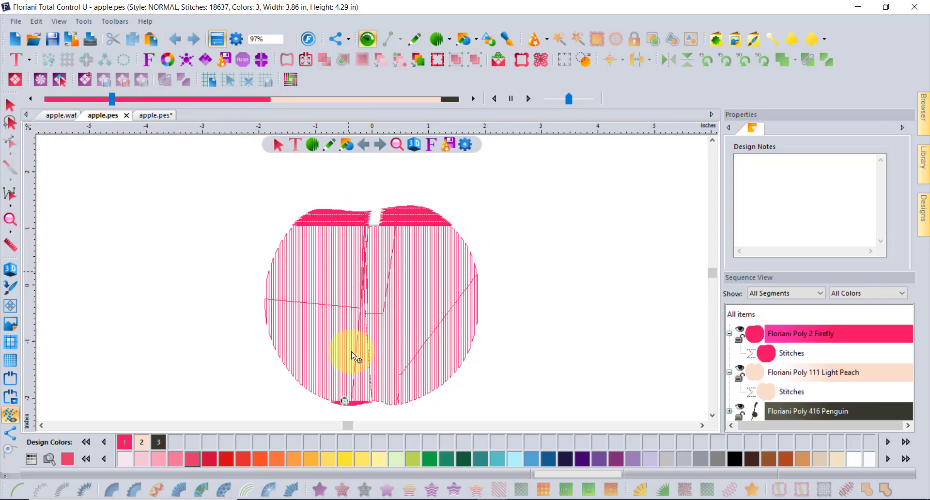
pyautogui.click(114, 103)
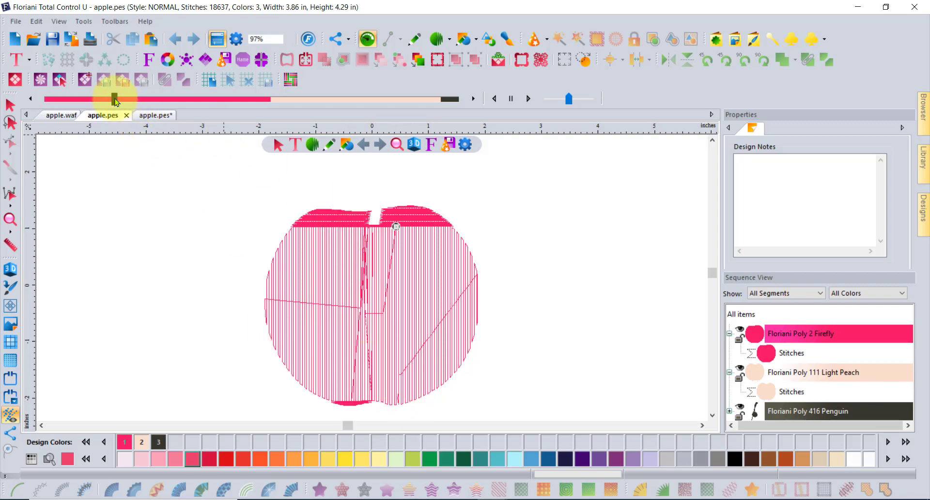
pyautogui.moveTo(118, 102); pyautogui.dragTo(284, 131)
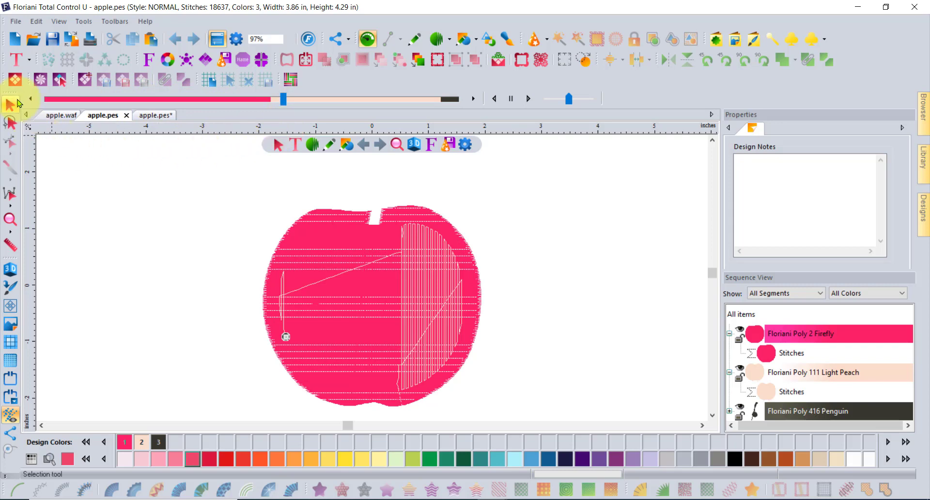
pyautogui.click(150, 116)
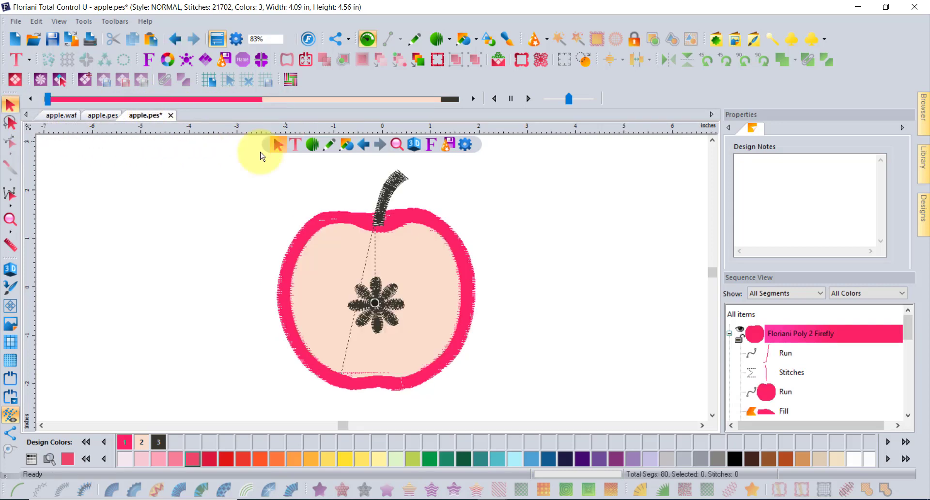
# - Select the first two Fill segments of the converted Firefly sequence together
pyautogui.click(779, 410)
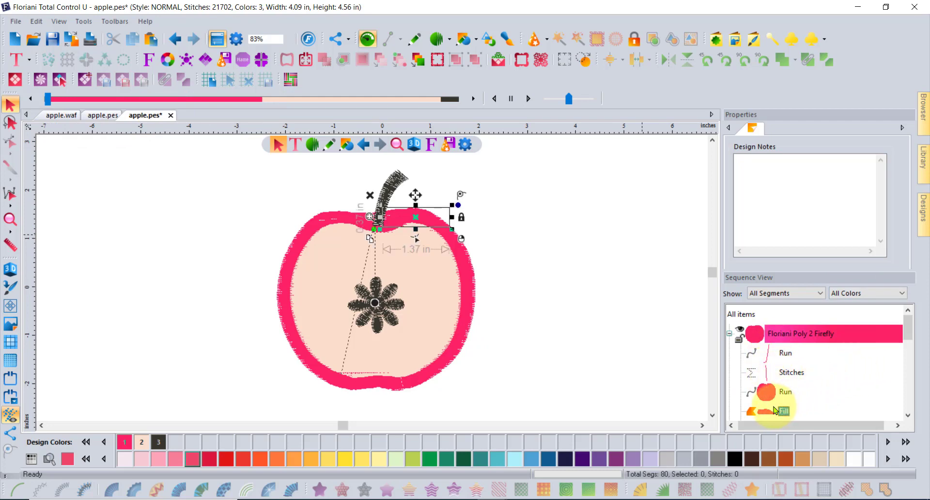
pyautogui.click(909, 417)
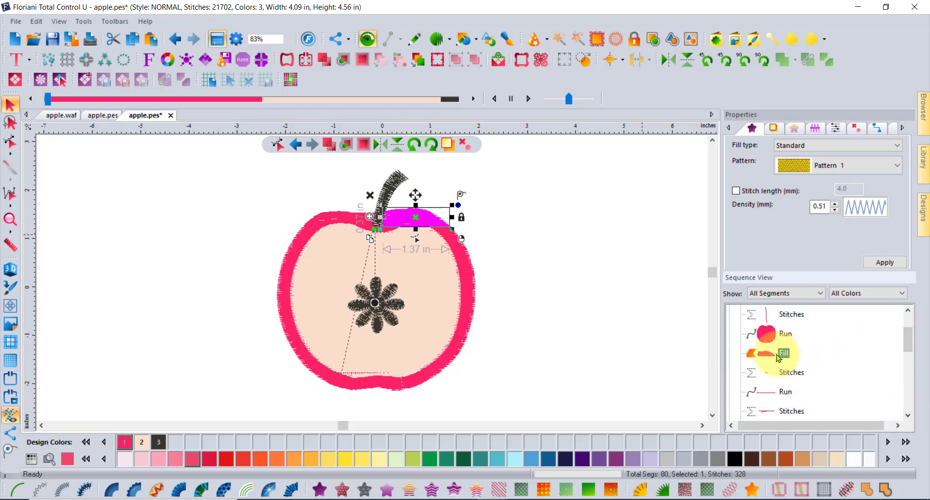
pyautogui.click(908, 417)
pyautogui.click(908, 416)
pyautogui.click(908, 416)
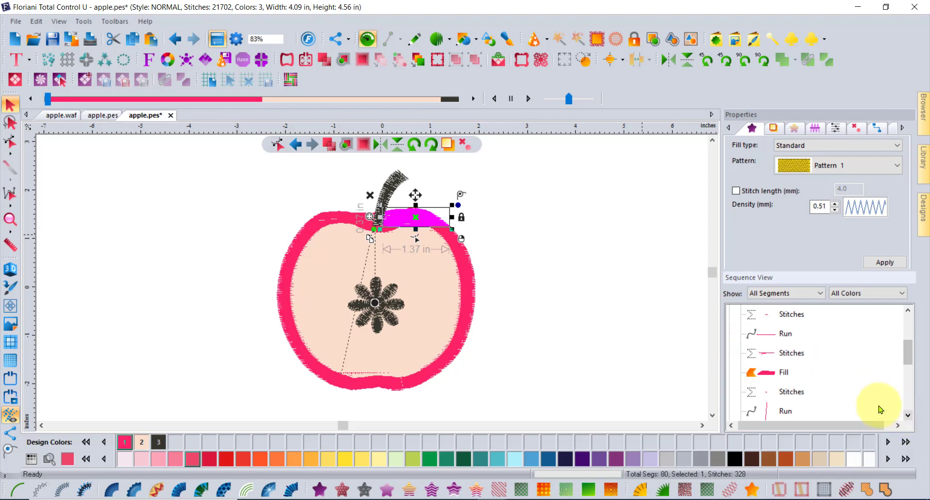
pyautogui.keyDown('ctrl'); pyautogui.click(785, 372); pyautogui.keyUp('ctrl')
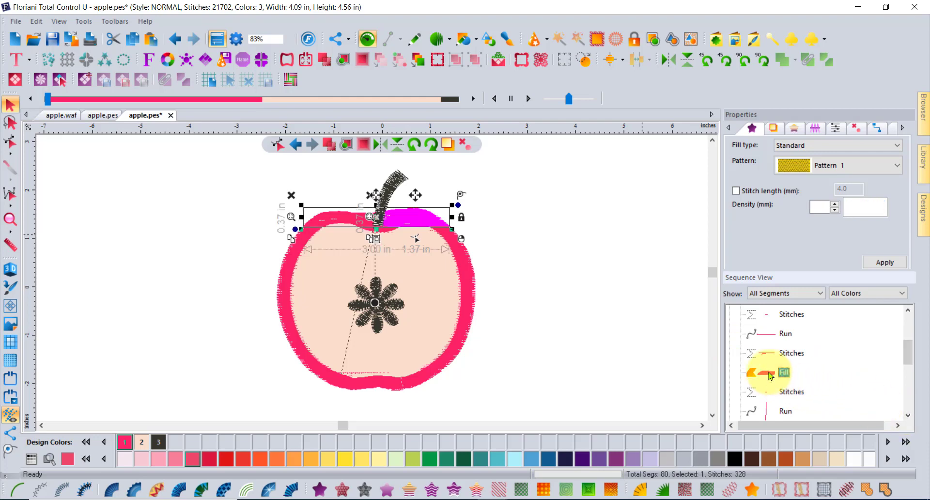
pyautogui.click(908, 417)
pyautogui.click(908, 416)
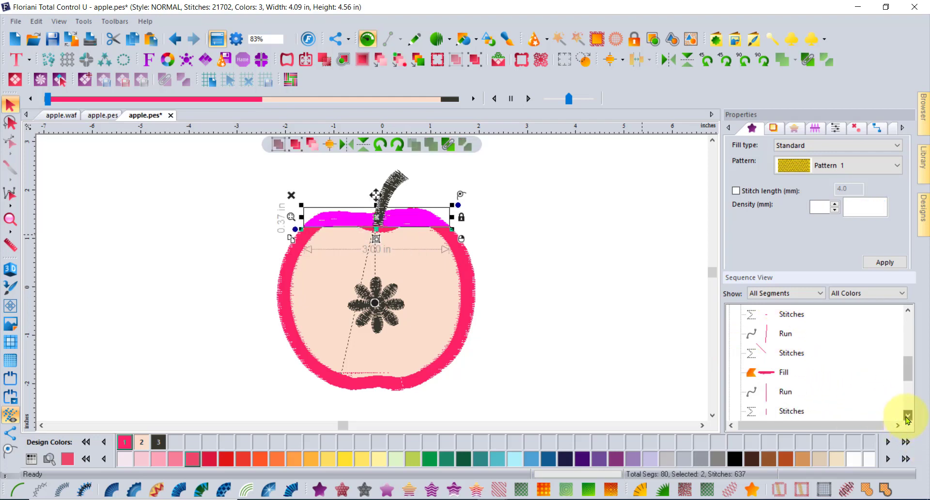
# - Add the remaining three Firefly Fill segments to the selection, inspect the combined area, and clear the selection
pyautogui.keyDown('ctrl'); pyautogui.click(785, 372); pyautogui.keyUp('ctrl')
pyautogui.click(908, 416)
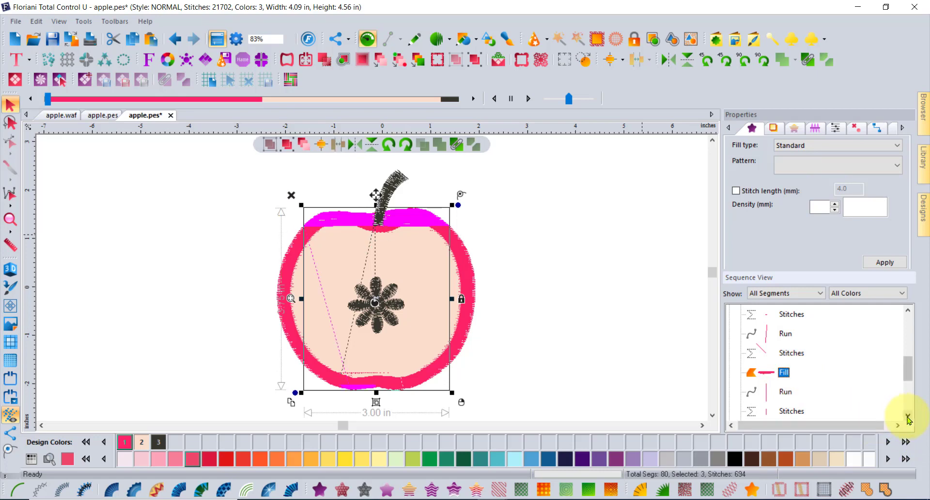
pyautogui.click(909, 416)
pyautogui.click(908, 416)
pyautogui.click(908, 416)
pyautogui.click(909, 416)
pyautogui.keyDown('ctrl'); pyautogui.click(776, 354); pyautogui.keyUp('ctrl')
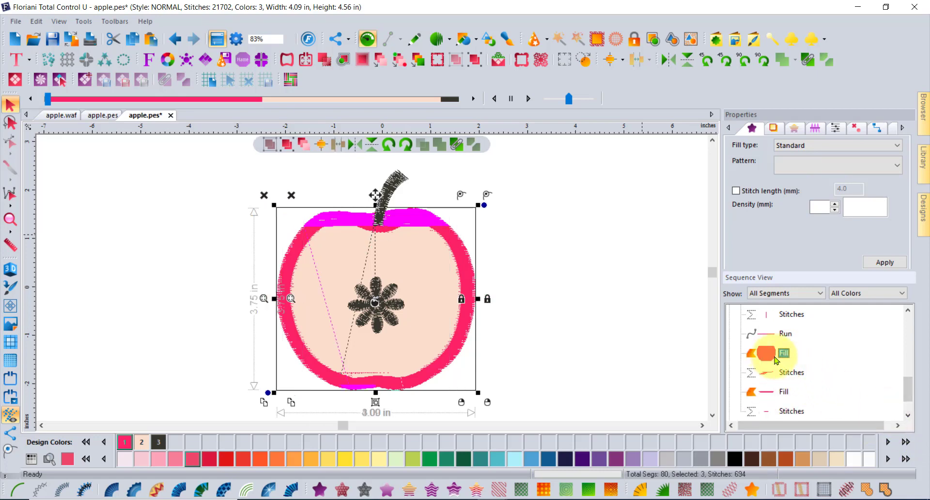
pyautogui.keyDown('ctrl'); pyautogui.click(776, 391); pyautogui.keyUp('ctrl')
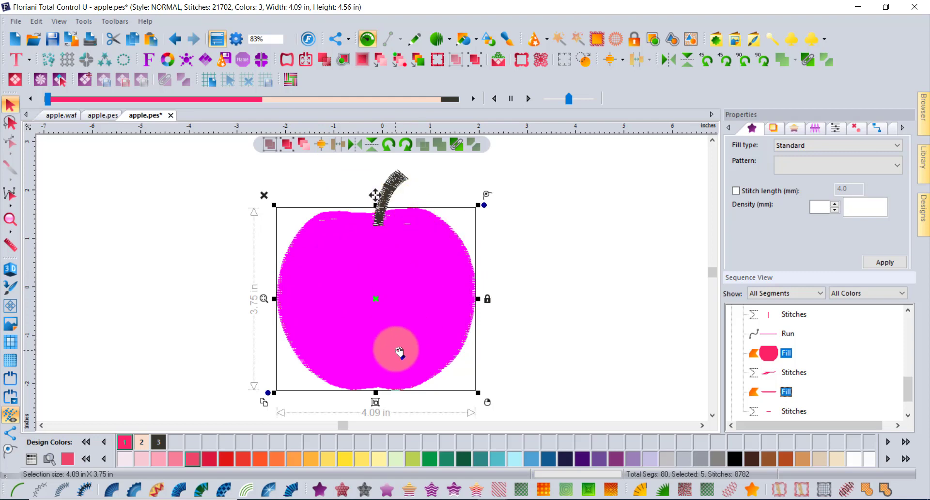
pyautogui.click(597, 256)
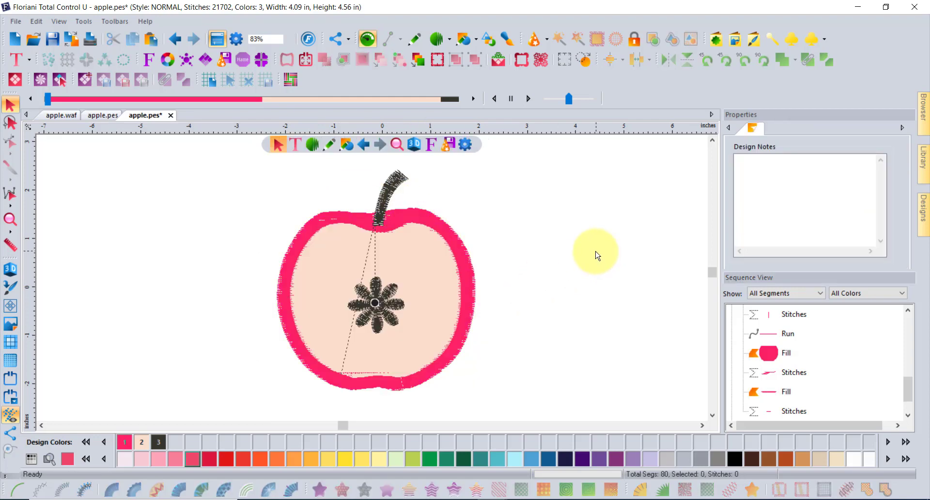
# - Show only Fill segments in the sequence, then select and copy all five Firefly fills
pyautogui.click(783, 297)
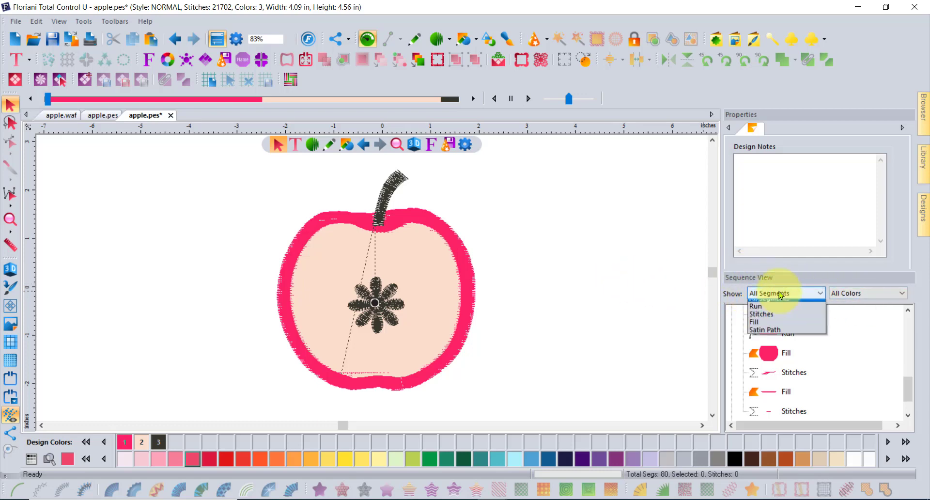
pyautogui.click(756, 328)
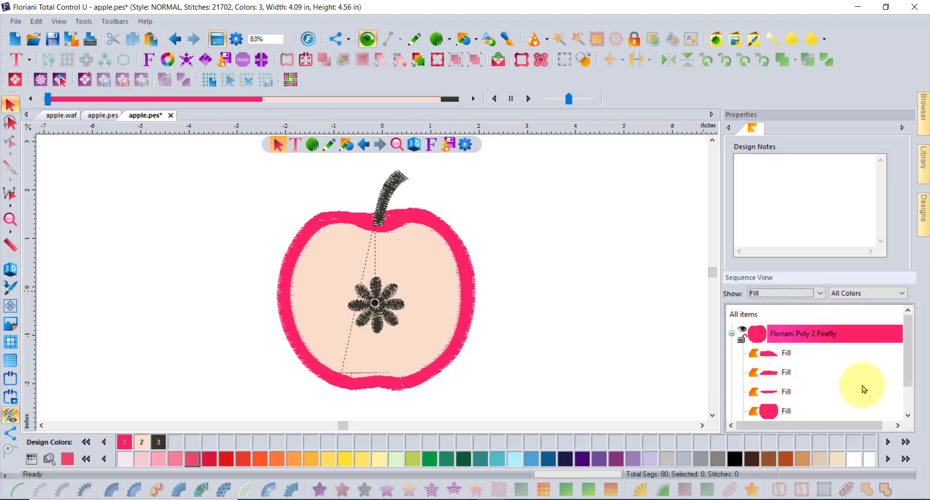
pyautogui.click(909, 416)
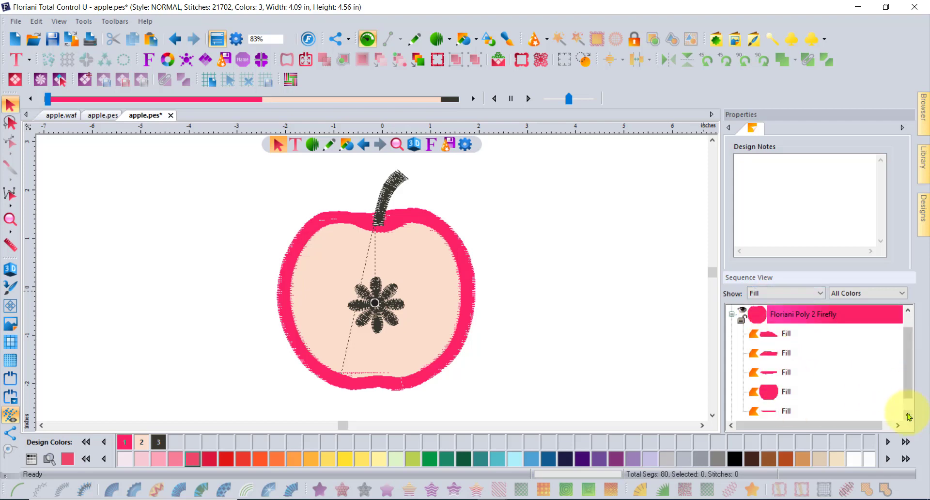
pyautogui.click(773, 338)
pyautogui.click(908, 416)
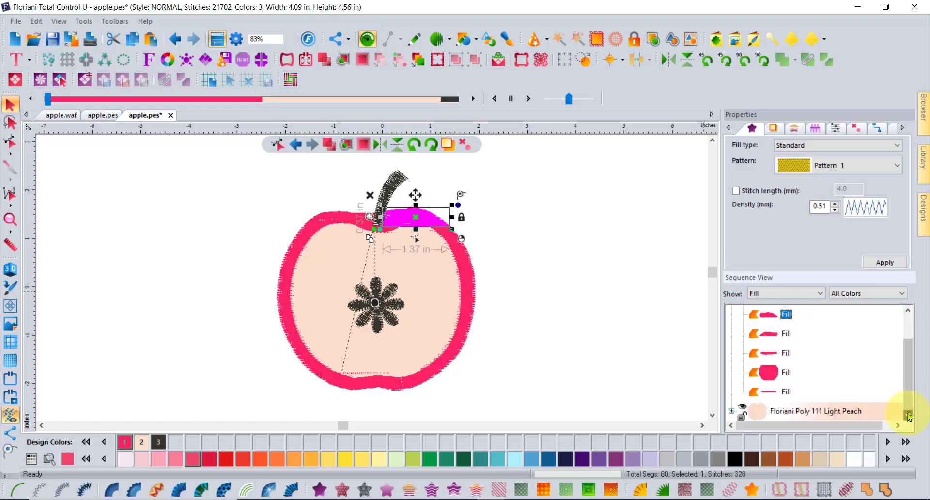
pyautogui.keyDown('shift'); pyautogui.click(781, 394); pyautogui.keyUp('shift')
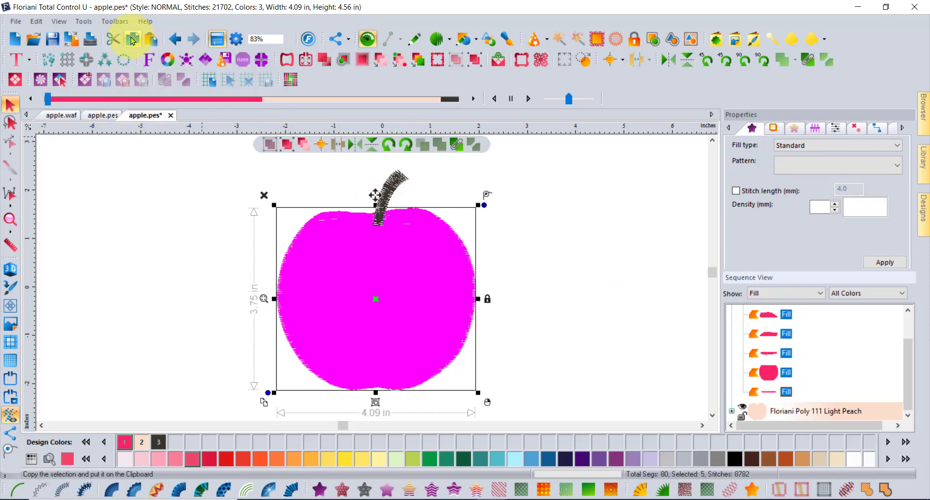
# - Clear the selection and set the sequence to show All Segments again
pyautogui.click(558, 225)
pyautogui.click(783, 295)
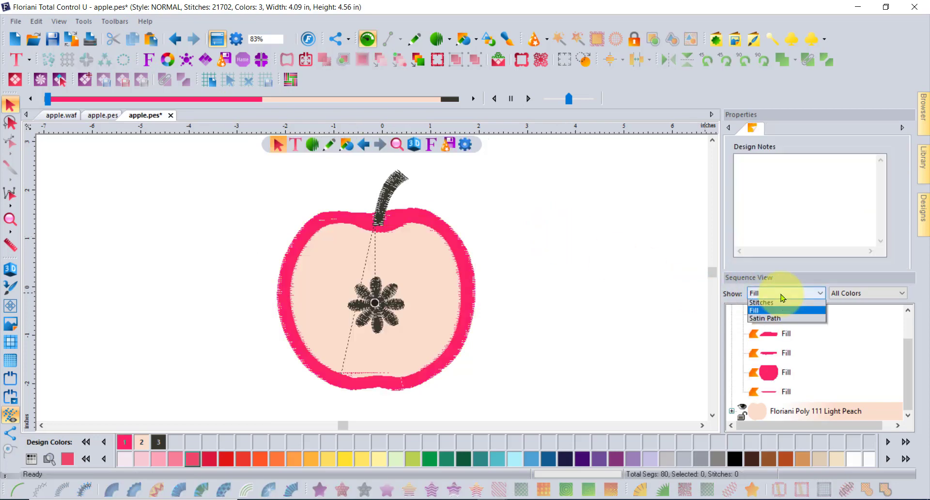
pyautogui.scroll(1, 783, 310)
pyautogui.click(780, 303)
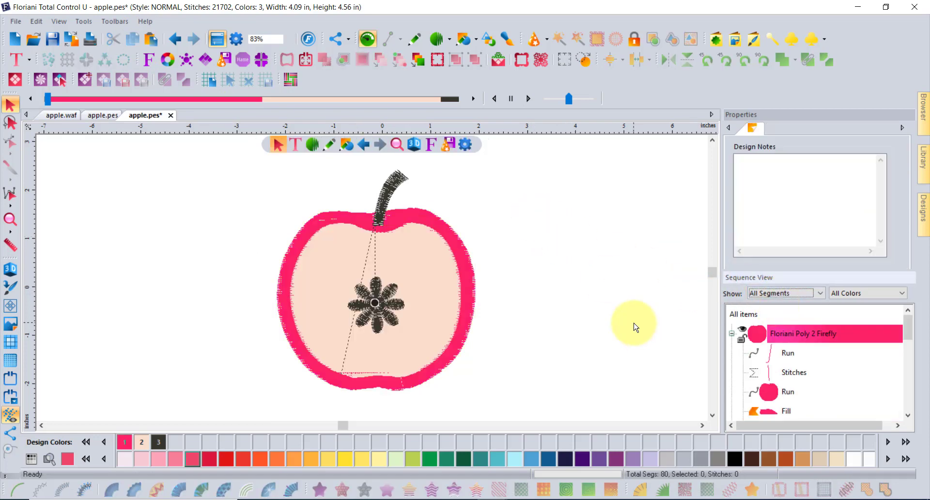
# - Paste the copied Firefly fills and move them about 4.5 in to the right, beside the original apple
pyautogui.click(150, 38)
pyautogui.click(422, 231)
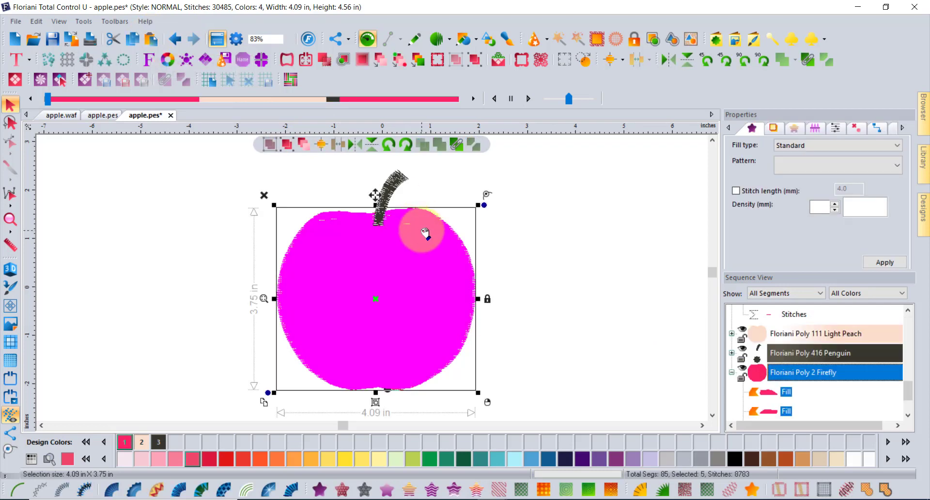
pyautogui.moveTo(425, 233); pyautogui.dragTo(641, 215)
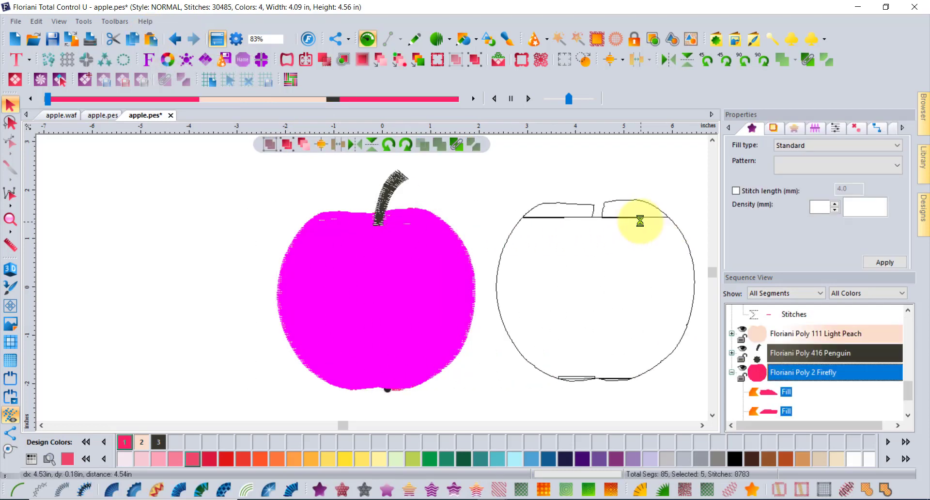
pyautogui.click(635, 222)
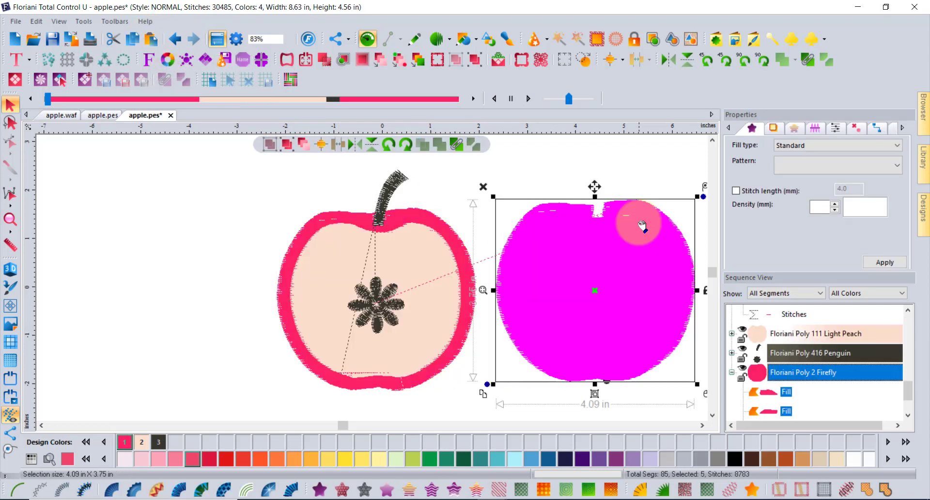
# - Recolor the copied apple fills to My 48 232 Spring Green and clear the selection
pyautogui.click(430, 458)
pyautogui.click(630, 163)
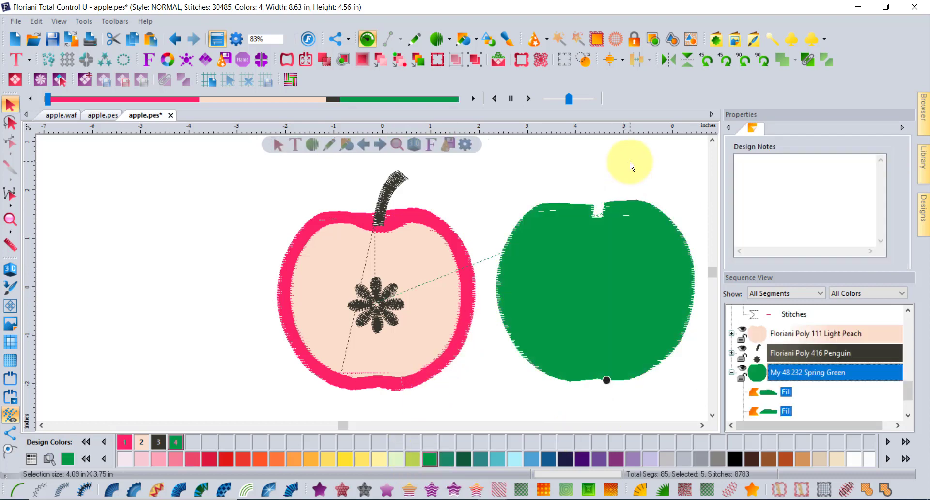
# - Try converting the five Spring Green fills directly to a satin appliqué, and undo the conversion
pyautogui.click(703, 425)
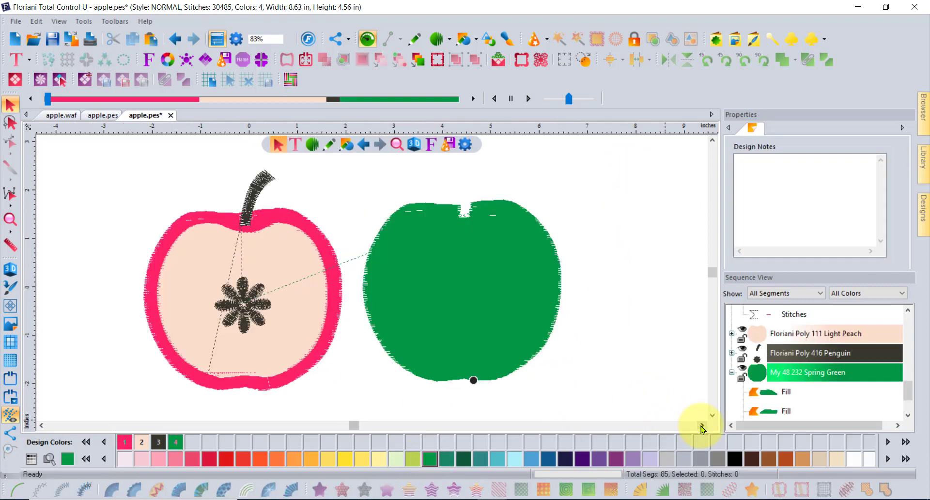
pyautogui.moveTo(619, 175); pyautogui.dragTo(355, 386)
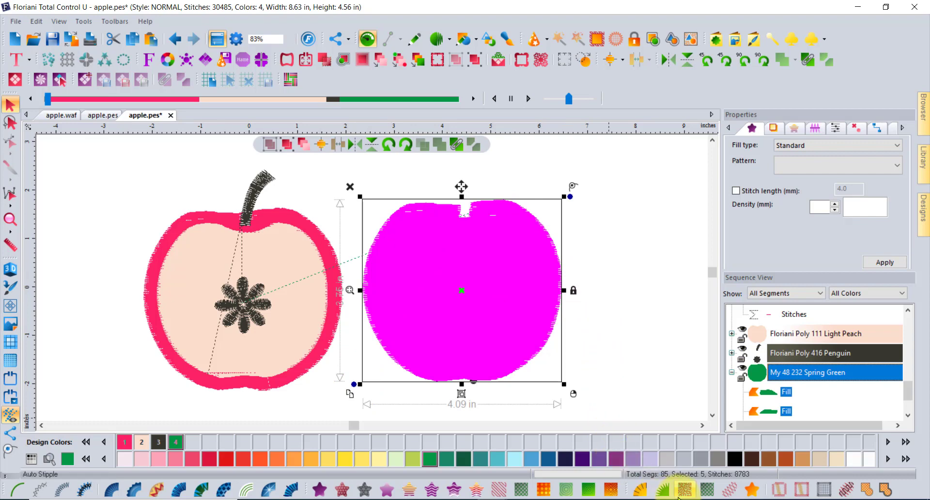
pyautogui.click(665, 491)
pyautogui.click(510, 301)
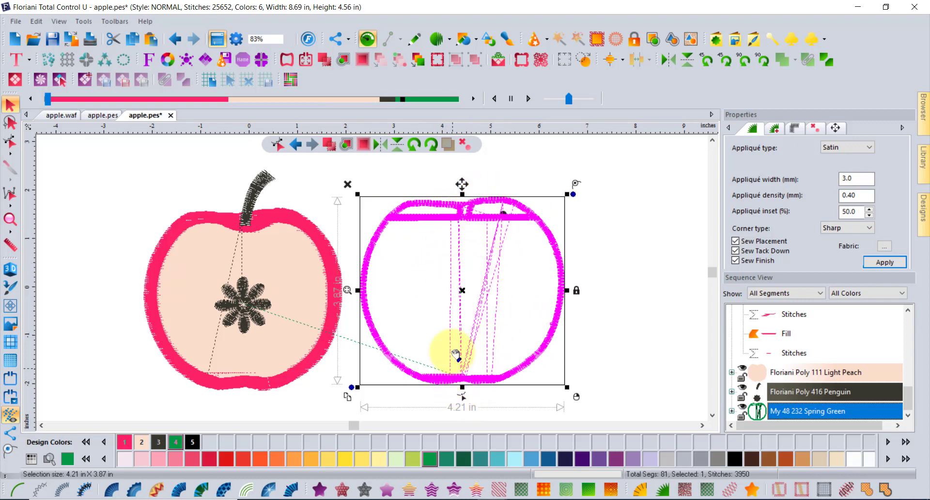
pyautogui.click(175, 41)
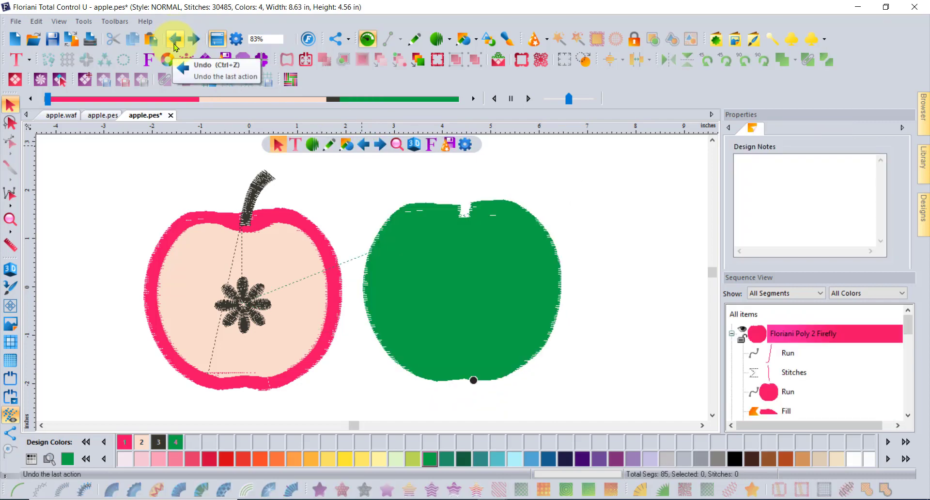
# - Select the five Spring Green fills, convert them to artwork outlines, and clear the selection
pyautogui.moveTo(613, 158); pyautogui.dragTo(357, 397)
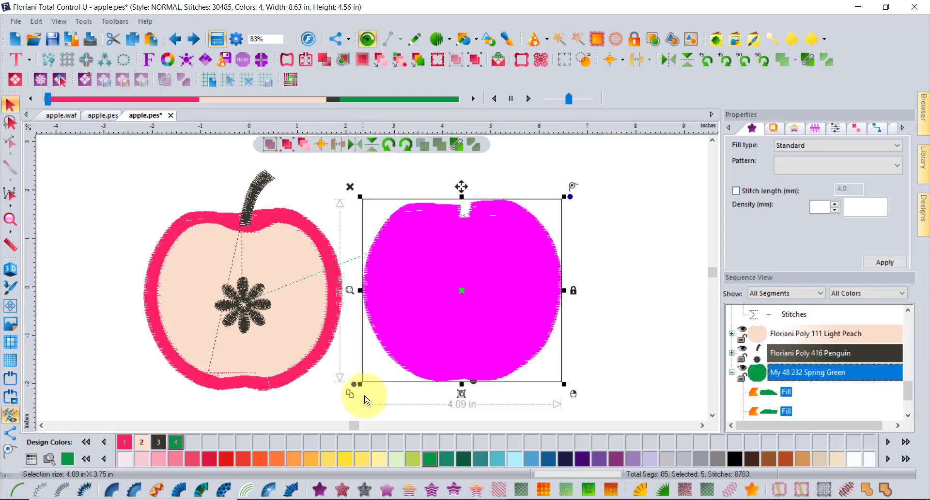
pyautogui.click(751, 491)
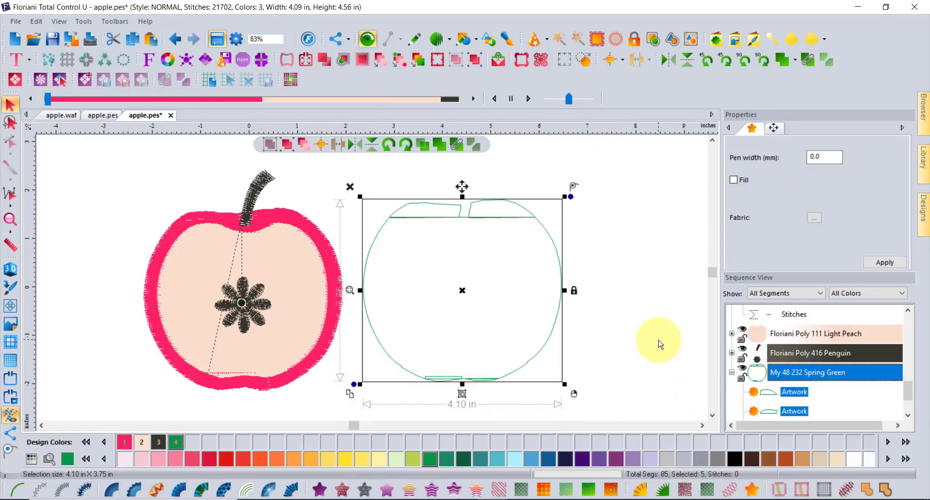
pyautogui.click(631, 359)
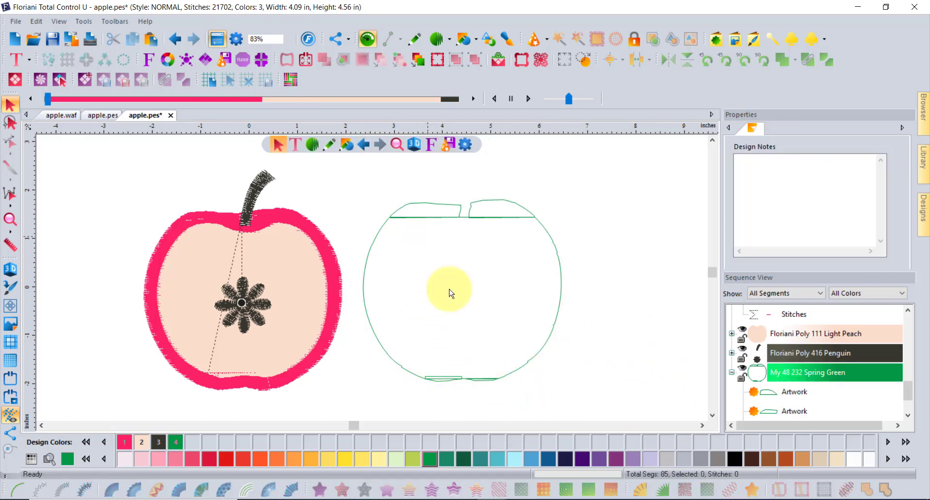
# - Stretch the small artwork piece at the green apple's lower right edge upward to about 0.06 in tall, overlapping the main outline
pyautogui.scroll(1, 455, 381)
pyautogui.scroll(1, 466, 382)
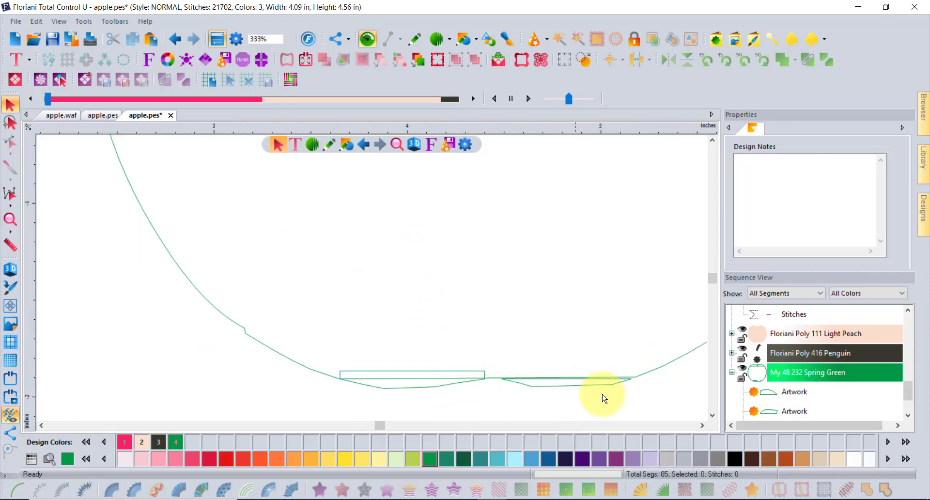
pyautogui.click(702, 426)
pyautogui.scroll(1, 371, 392)
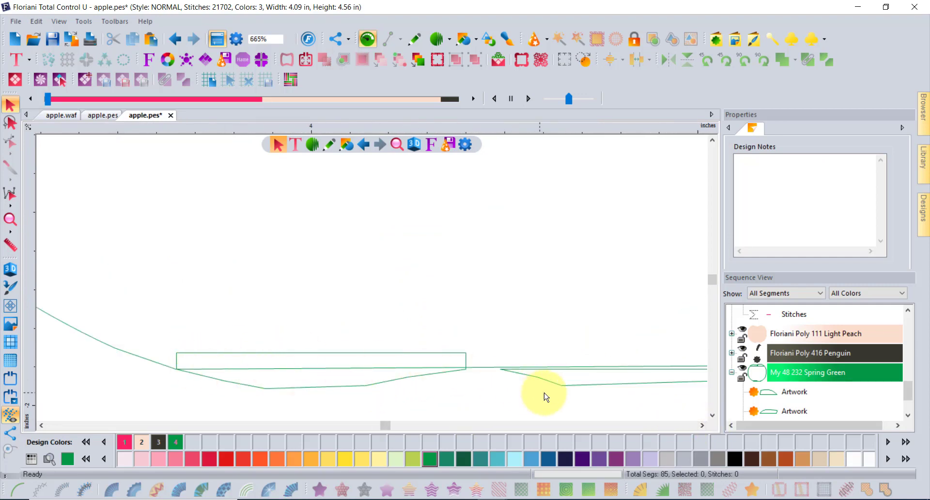
pyautogui.click(560, 391)
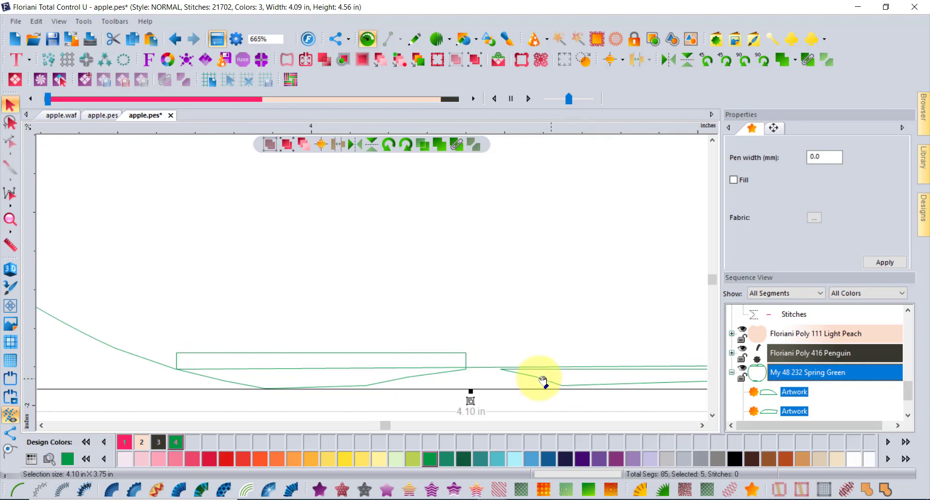
pyautogui.scroll(-1, 910, 416)
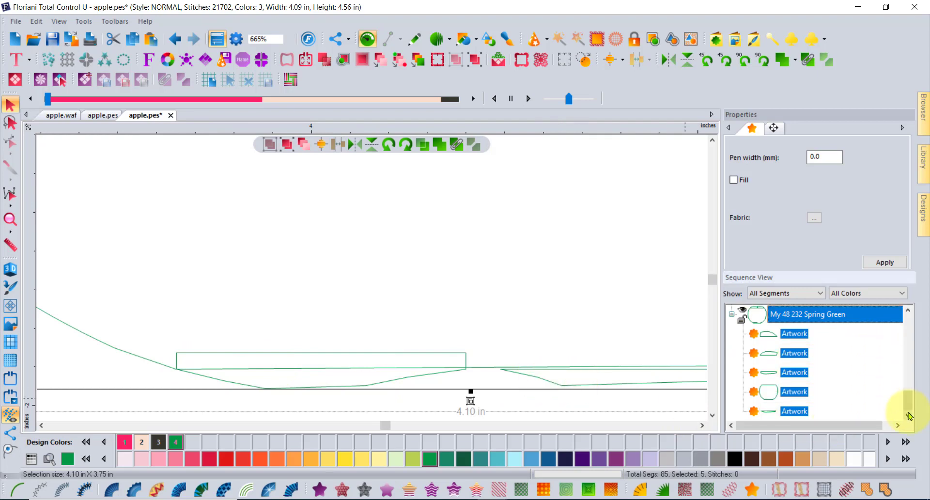
pyautogui.click(795, 411)
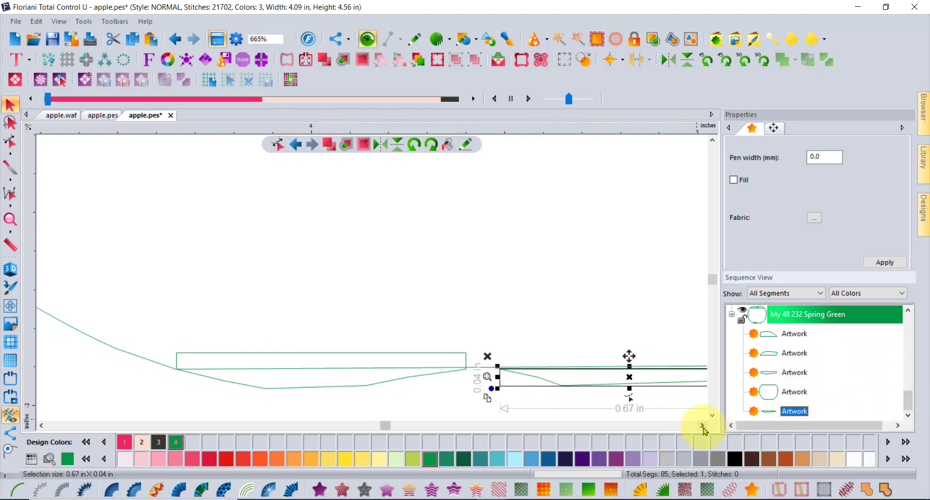
pyautogui.hscroll(3, 702, 415)
pyautogui.scroll(1, 542, 373)
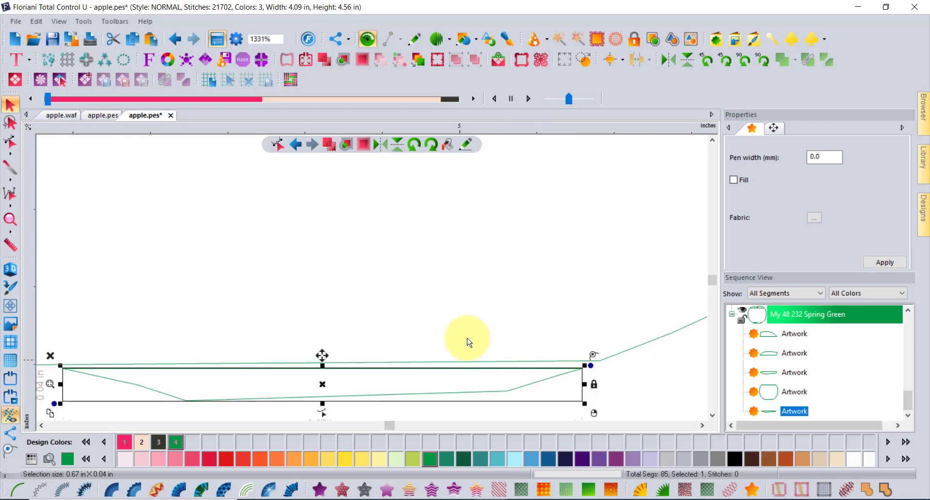
pyautogui.moveTo(322, 364)
pyautogui.mouseDown()
pyautogui.moveTo(321, 343)
pyautogui.moveTo(322, 351)
pyautogui.mouseUp()
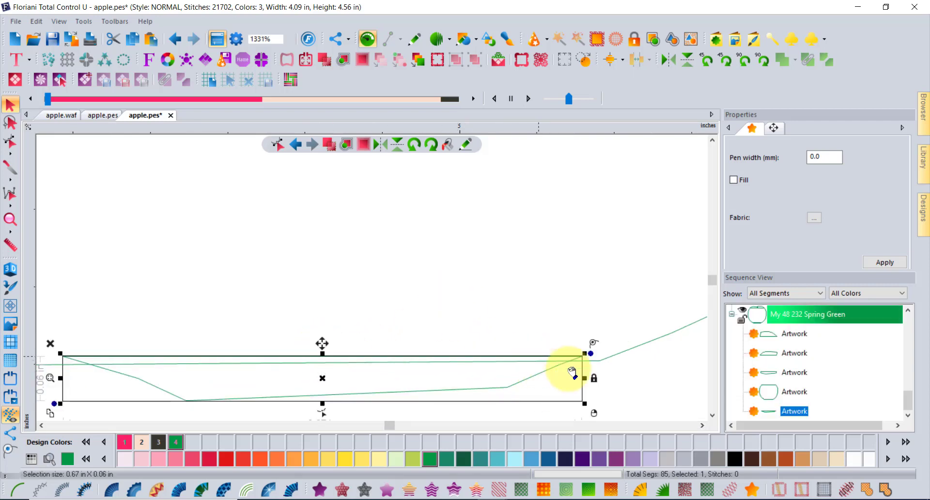
pyautogui.click(624, 380)
pyautogui.scroll(-1, 306, 351)
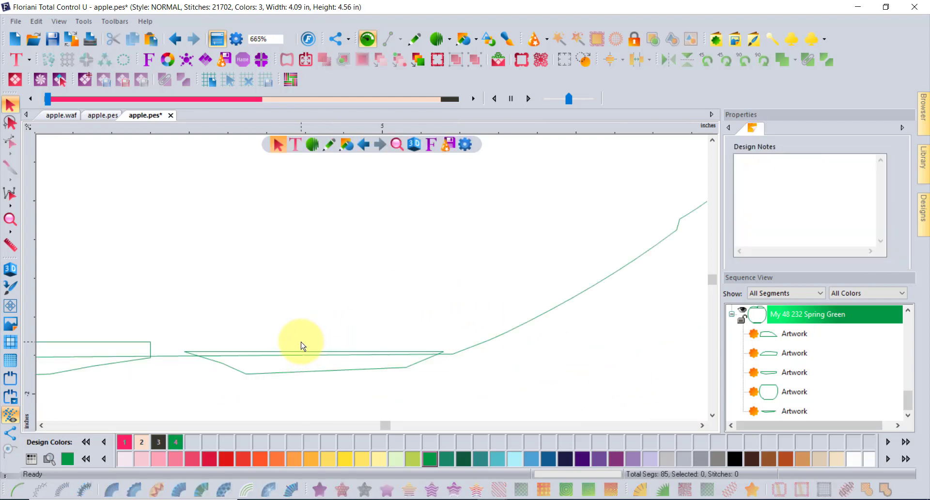
# - Examine the right side and upper edge of the green outline to check how the artwork pieces overlap
pyautogui.scroll(-1, 301, 346)
pyautogui.click(712, 141)
pyautogui.click(712, 141)
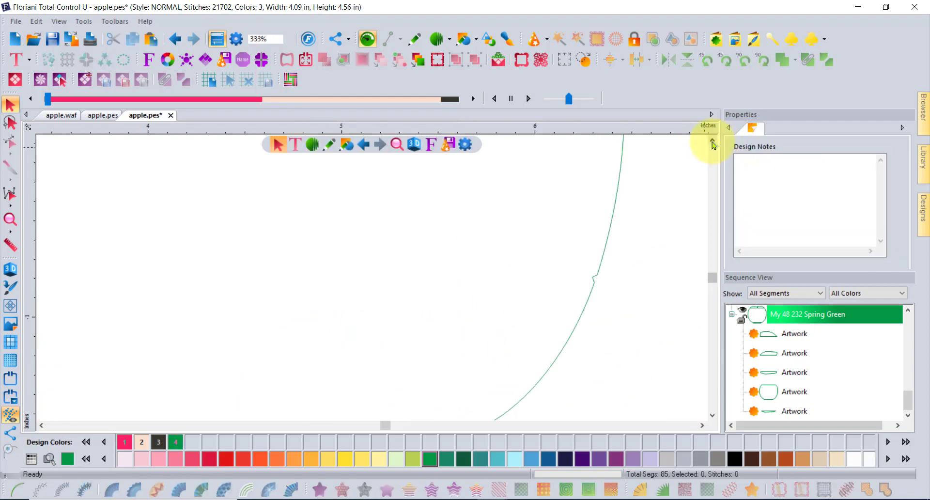
pyautogui.click(713, 141)
pyautogui.click(713, 141)
pyautogui.click(713, 141)
pyautogui.click(712, 141)
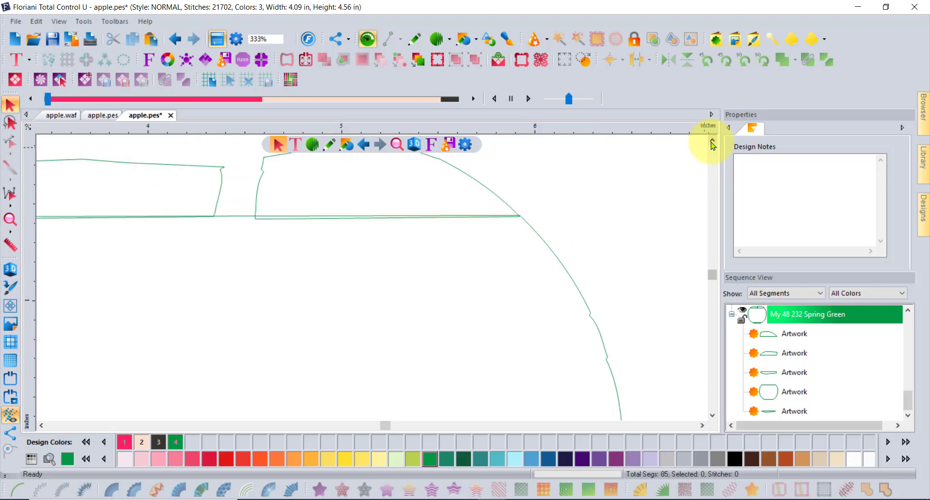
pyautogui.click(712, 142)
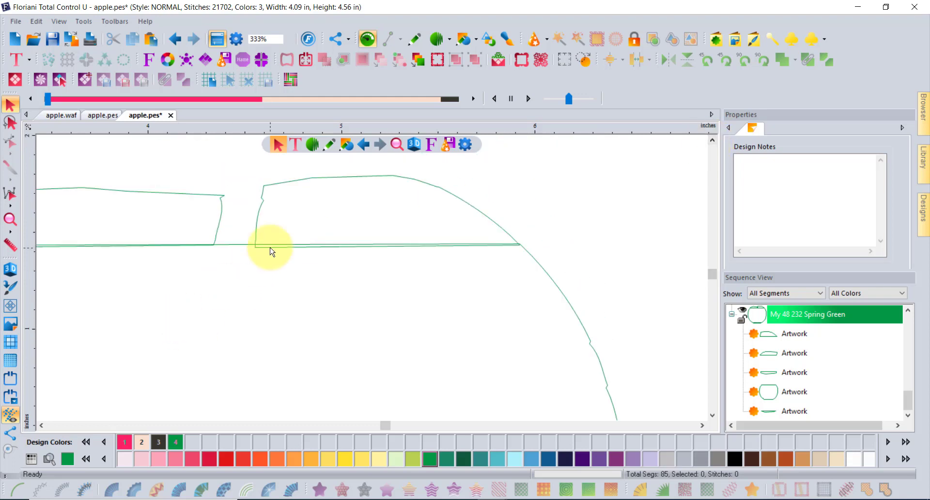
pyautogui.click(41, 426)
pyautogui.click(42, 426)
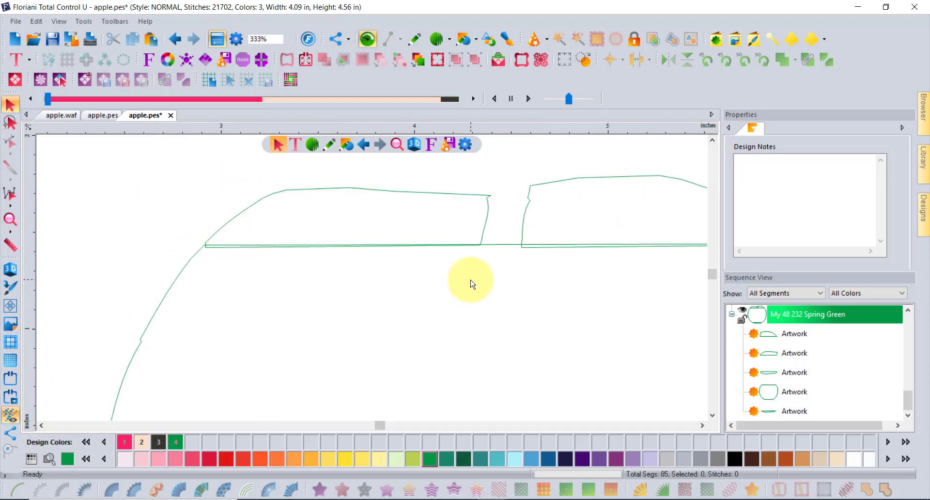
# - Weld the five Spring Green artwork pieces into one outline and convert it to a satin appliqué
pyautogui.click(761, 318)
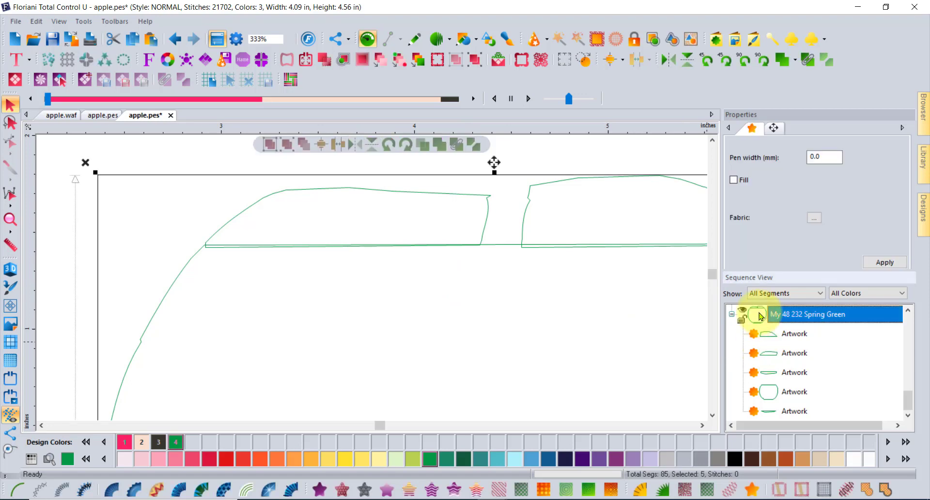
pyautogui.scroll(-1, 507, 296)
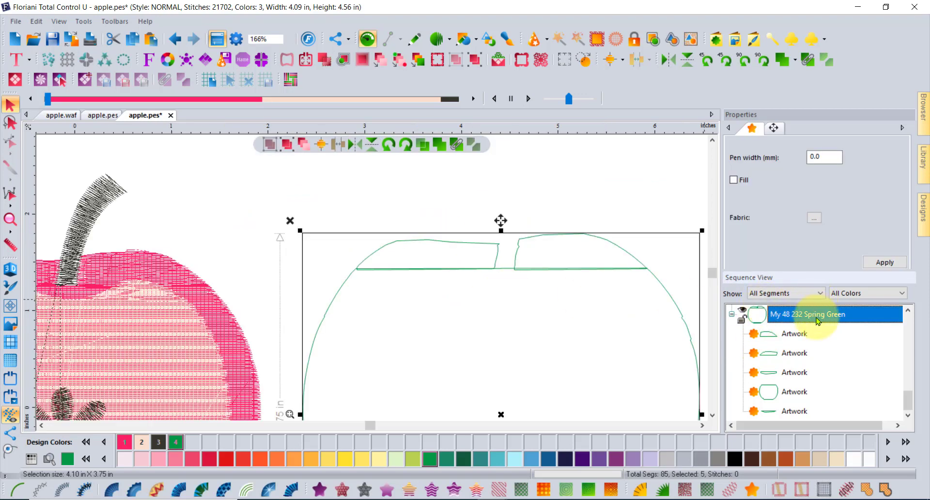
pyautogui.click(712, 414)
pyautogui.click(713, 415)
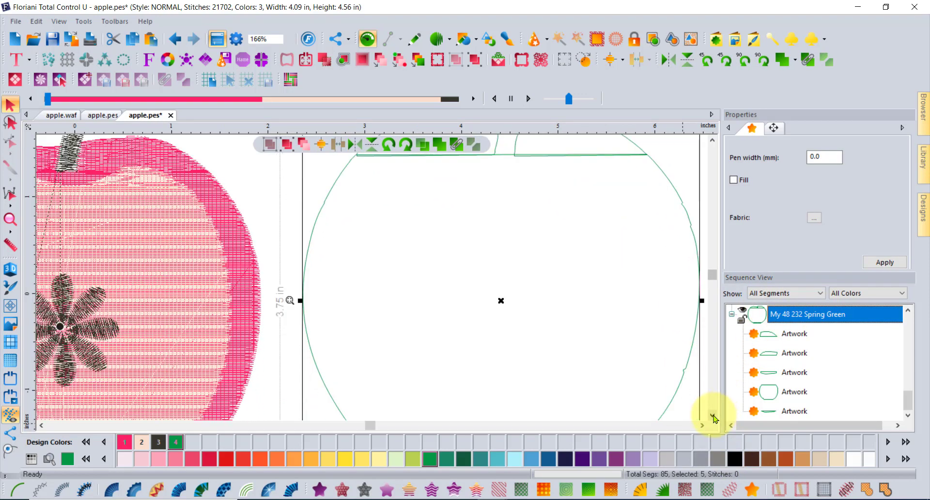
pyautogui.scroll(-1, 546, 313)
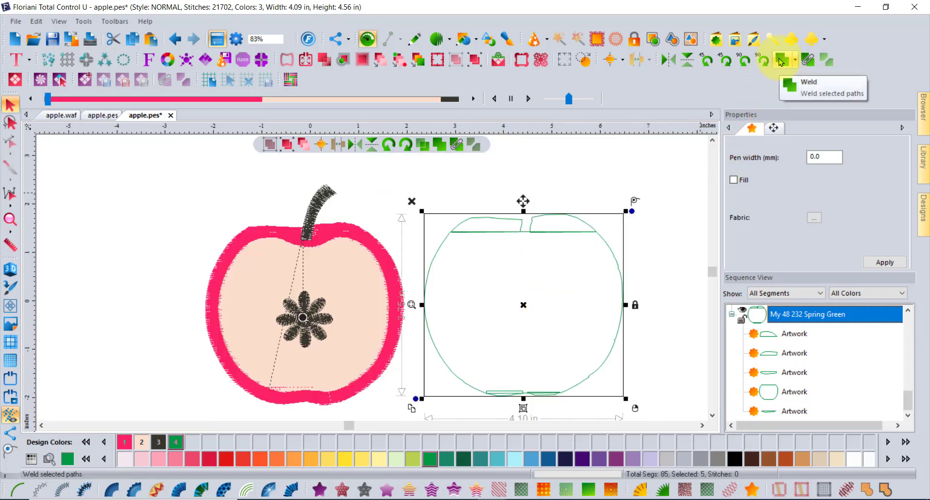
pyautogui.click(781, 61)
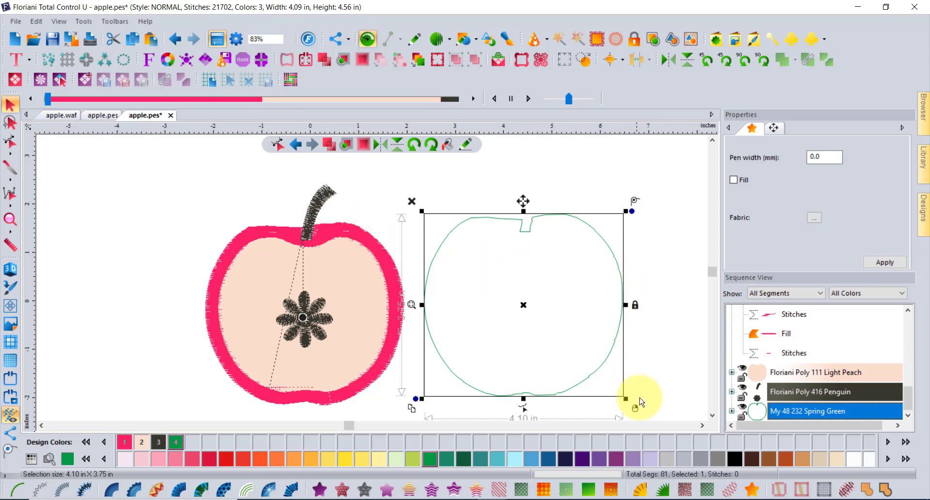
pyautogui.click(662, 488)
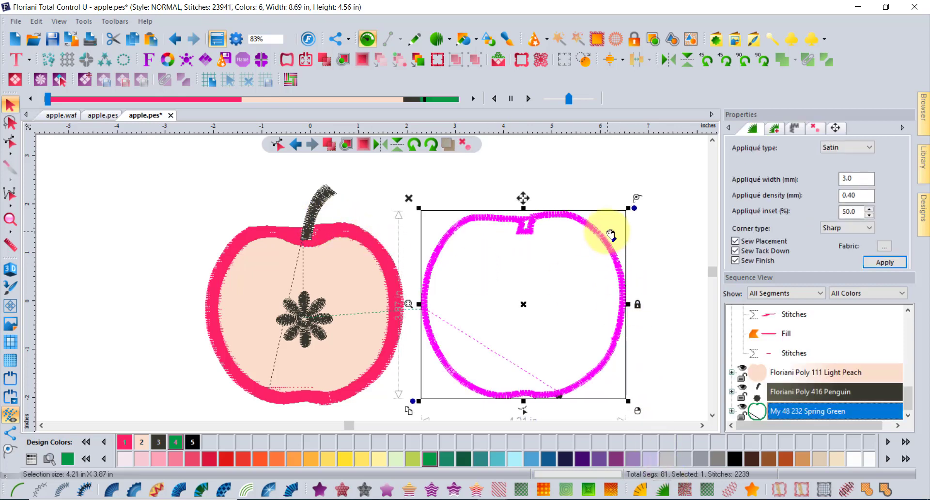
pyautogui.click(664, 257)
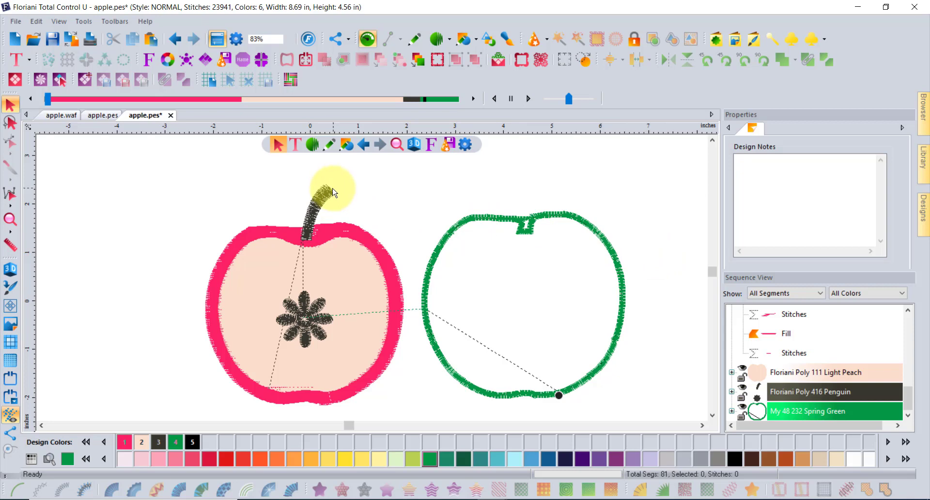
# - Choose apple.pes from the Desktop as the file to open, with Convert to outlines enabled
pyautogui.click(32, 39)
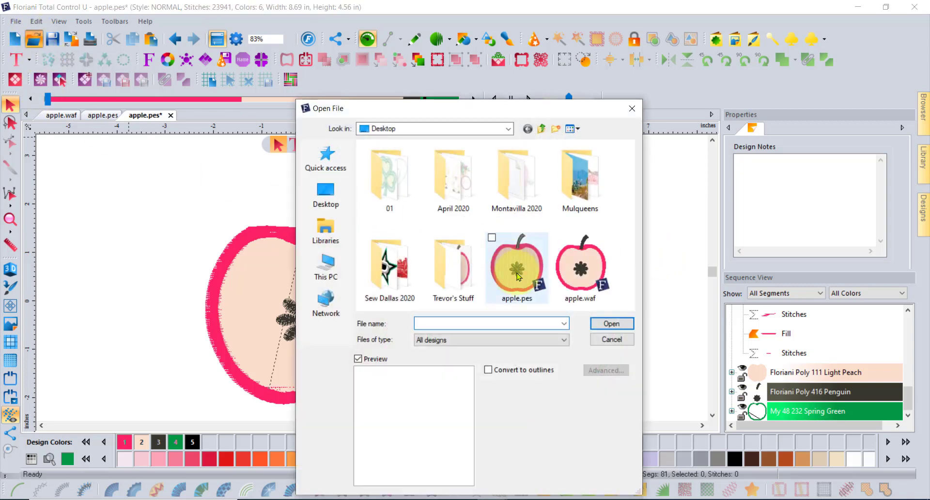
pyautogui.click(518, 277)
pyautogui.click(489, 371)
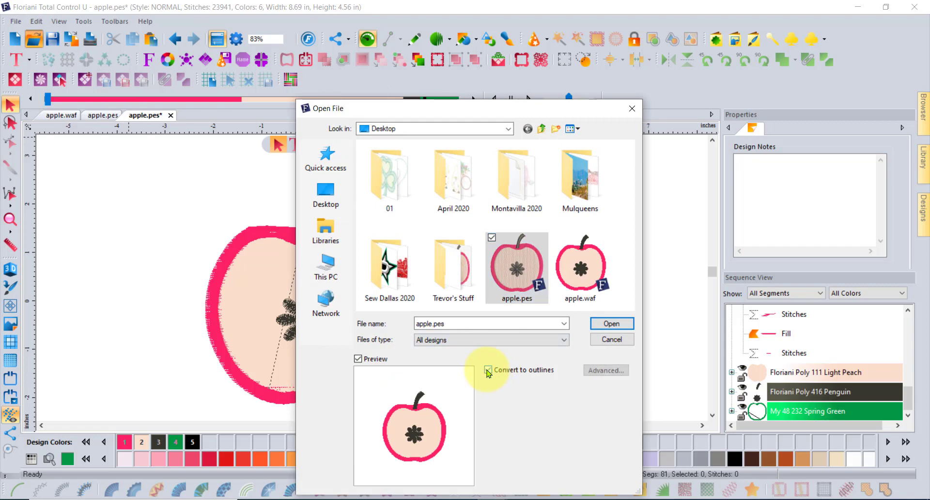
# - Set the stitches-to-outlines options to Aggressive underlay removal with Merge Fills enabled
pyautogui.click(606, 373)
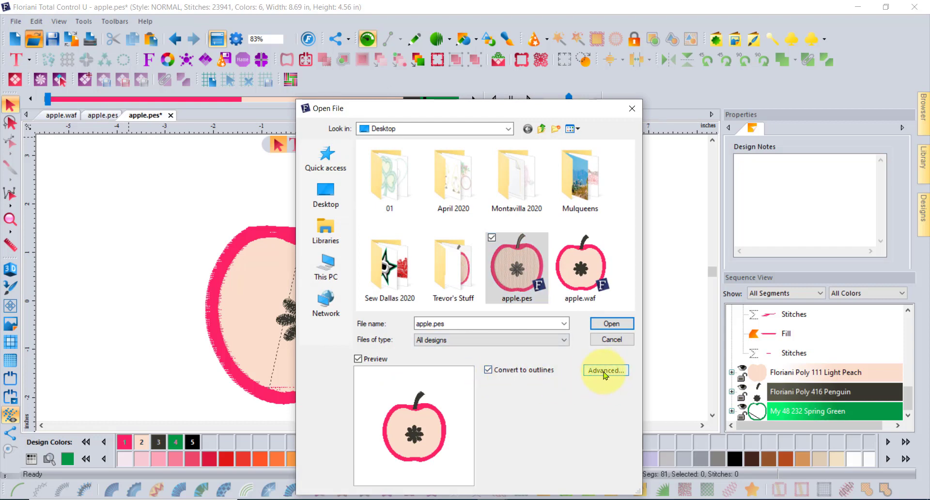
pyautogui.click(606, 373)
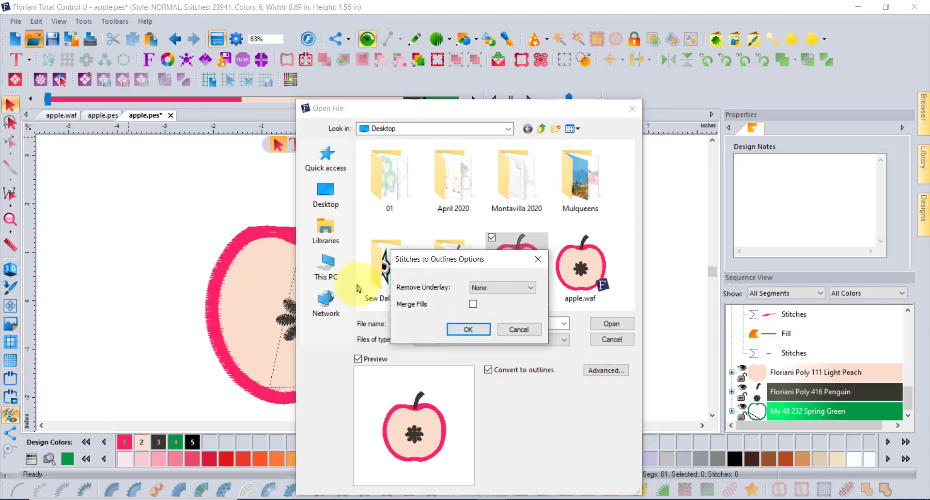
pyautogui.click(492, 288)
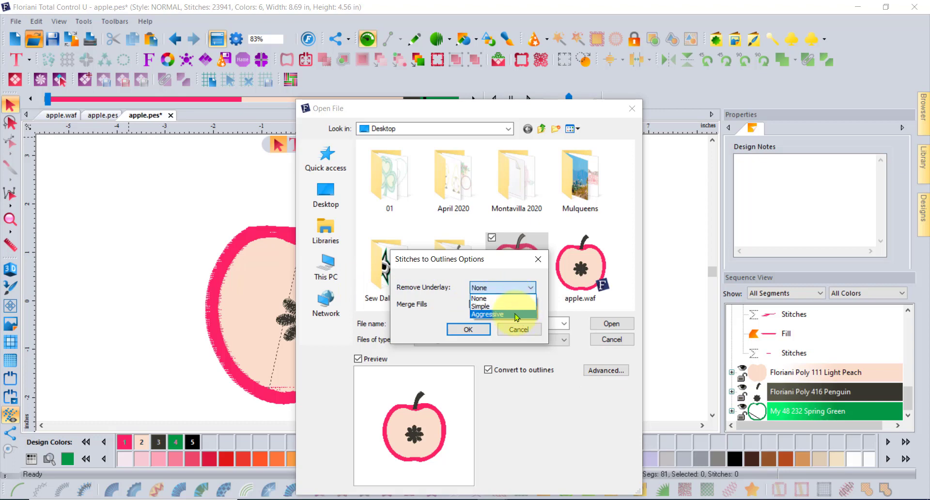
pyautogui.click(517, 317)
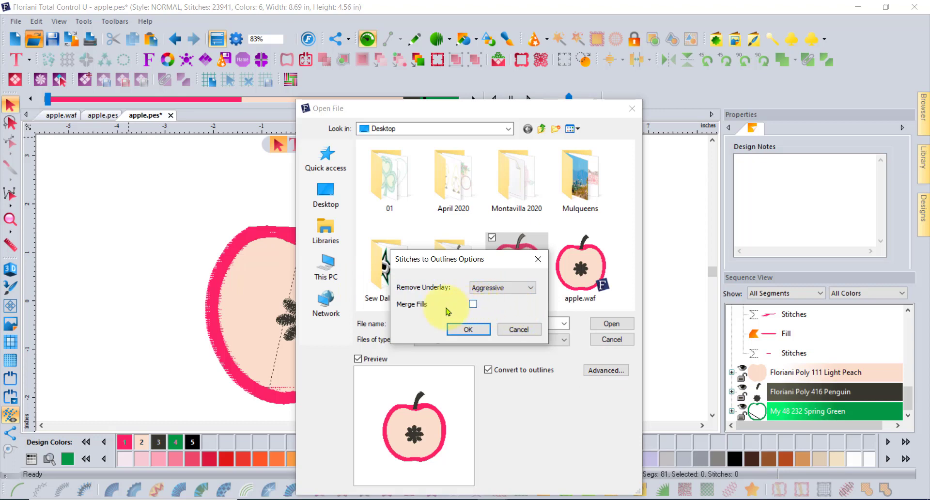
pyautogui.click(473, 304)
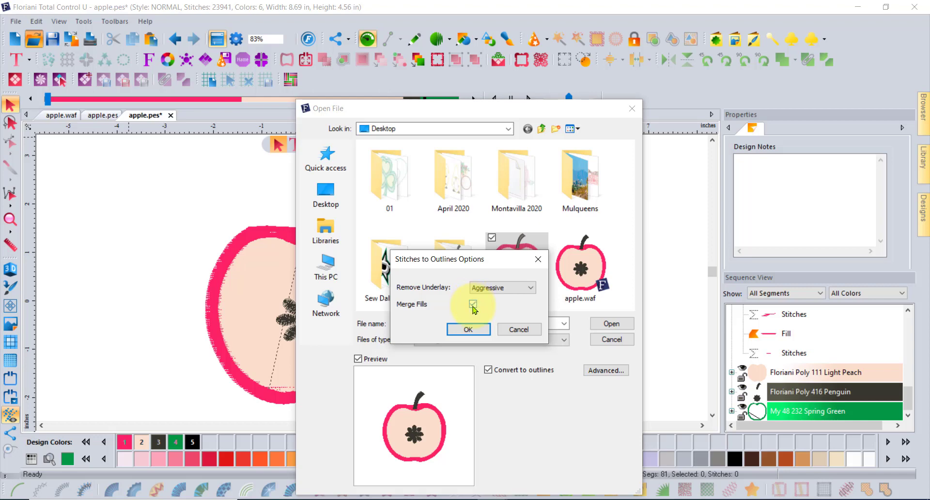
pyautogui.click(472, 328)
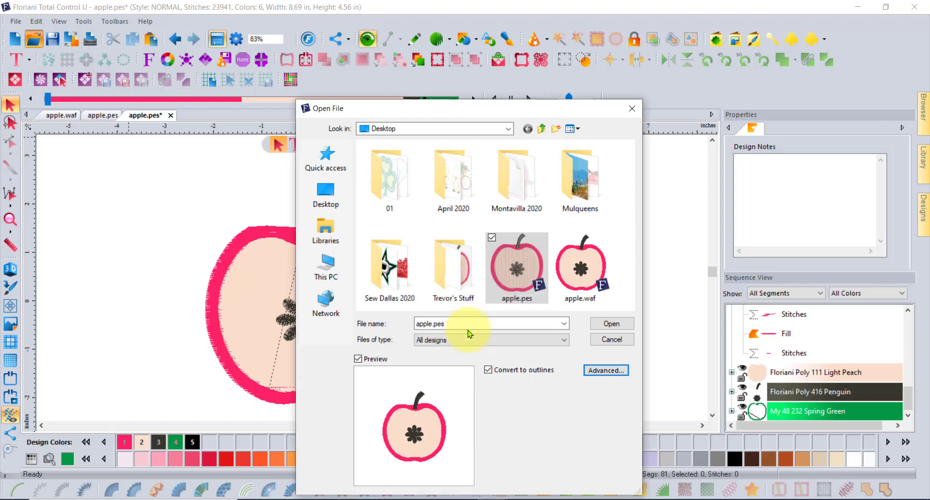
# - Open apple.pes with the chosen outline conversion settings and inspect the Run segment inside the Firefly color
pyautogui.click(612, 324)
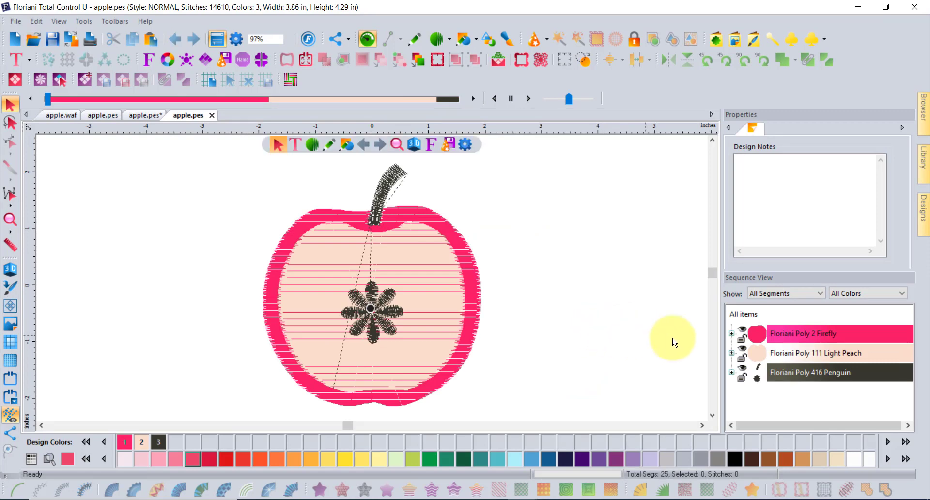
pyautogui.click(731, 333)
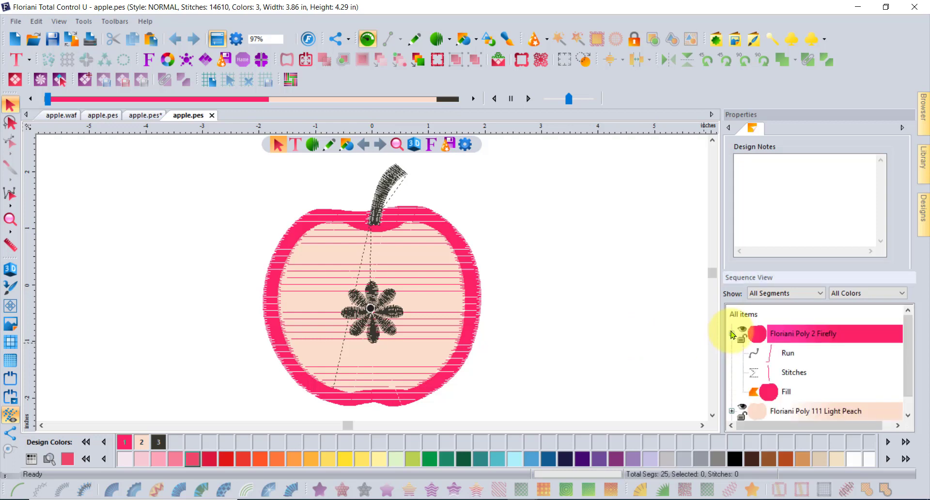
pyautogui.click(783, 354)
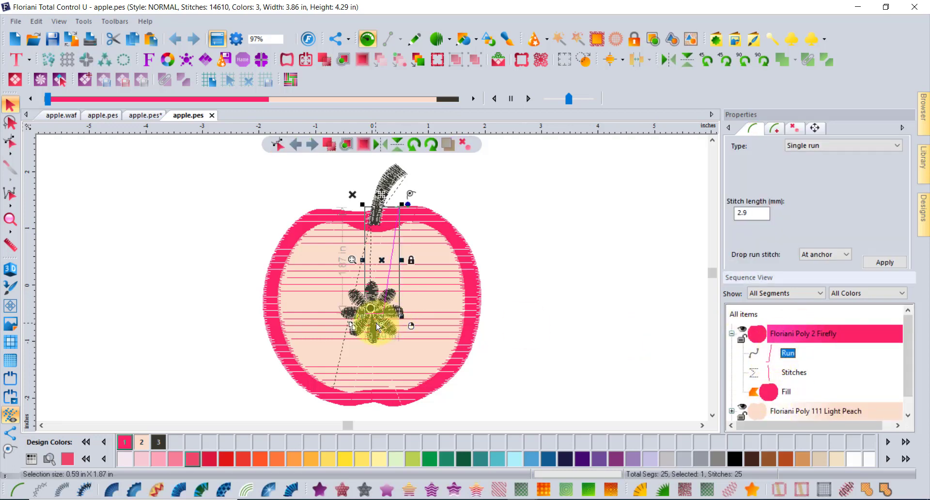
# - Delete the stray Stitches and Run segments from the Firefly color, keeping only its apple-shaped fill
pyautogui.click(797, 373)
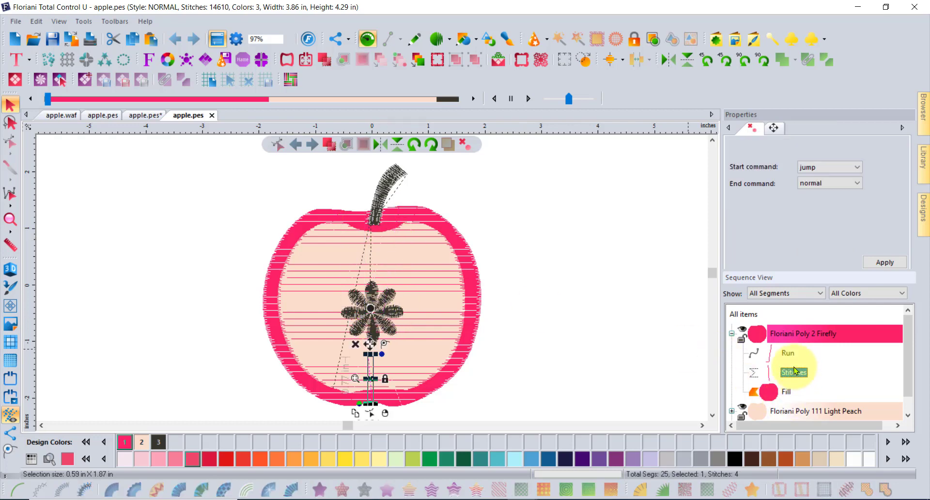
pyautogui.press('Delete')
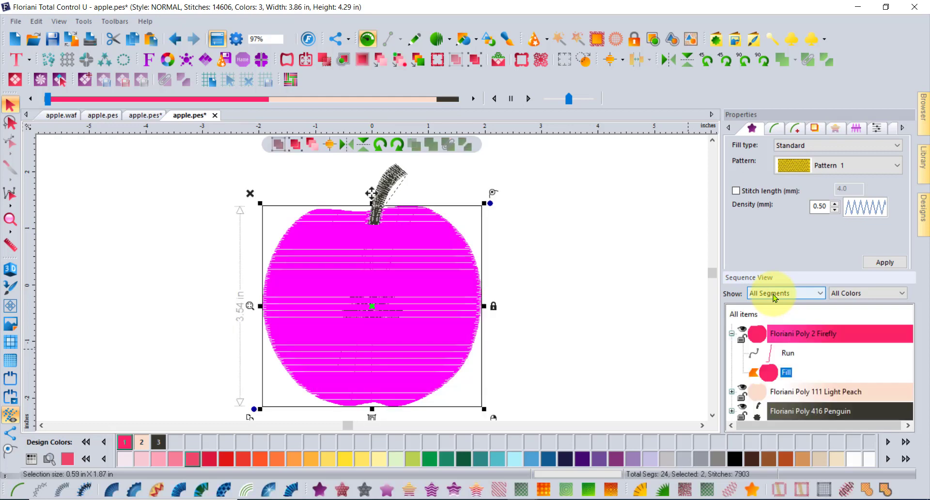
pyautogui.click(778, 353)
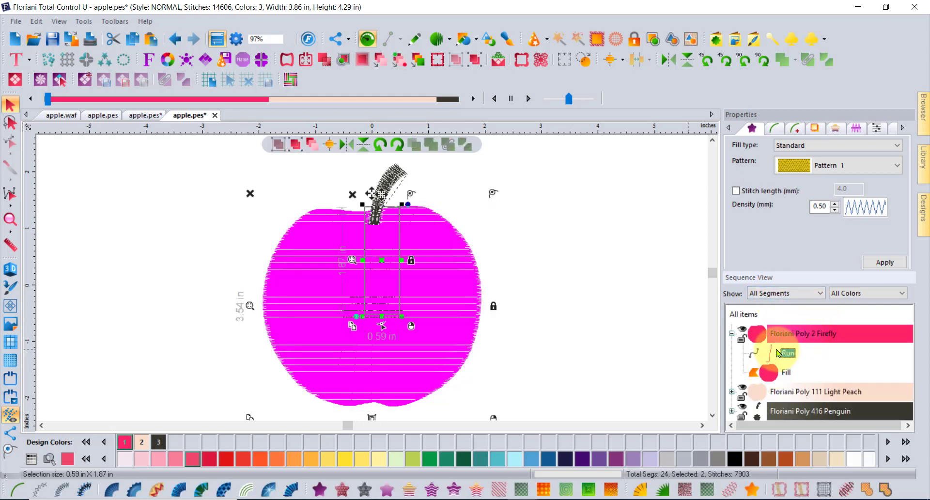
pyautogui.press('Delete')
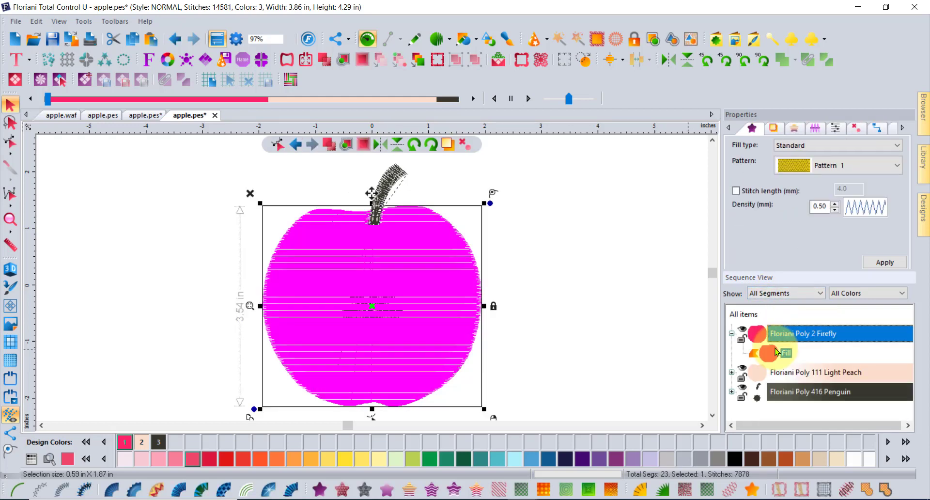
# - Convert the Firefly apple fill to a satin appliqué and clear the selection
pyautogui.click(664, 492)
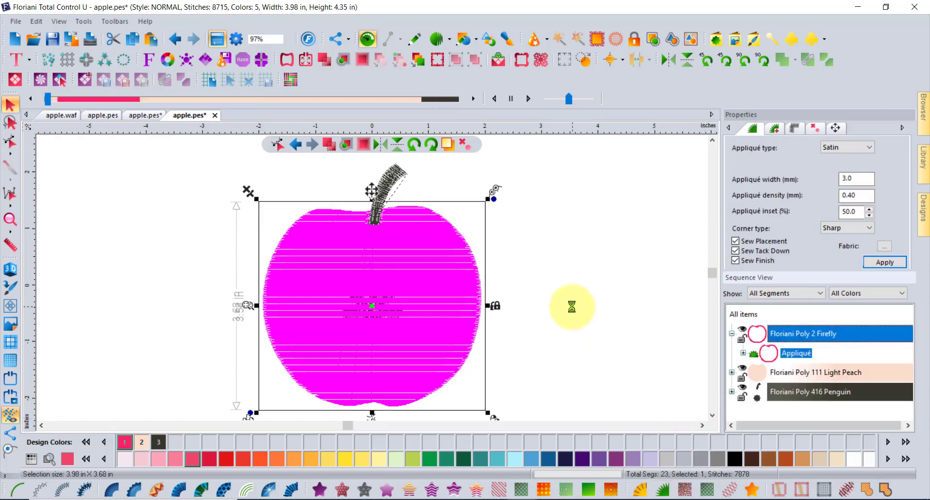
pyautogui.click(557, 279)
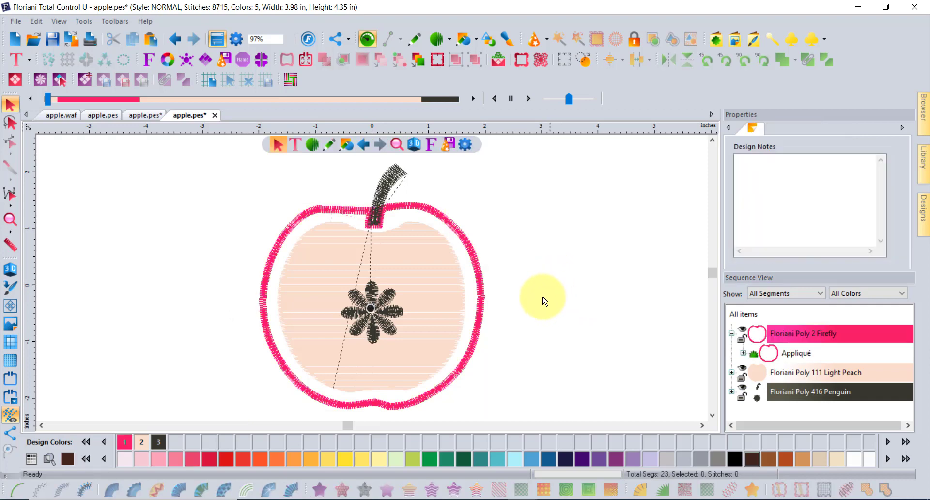